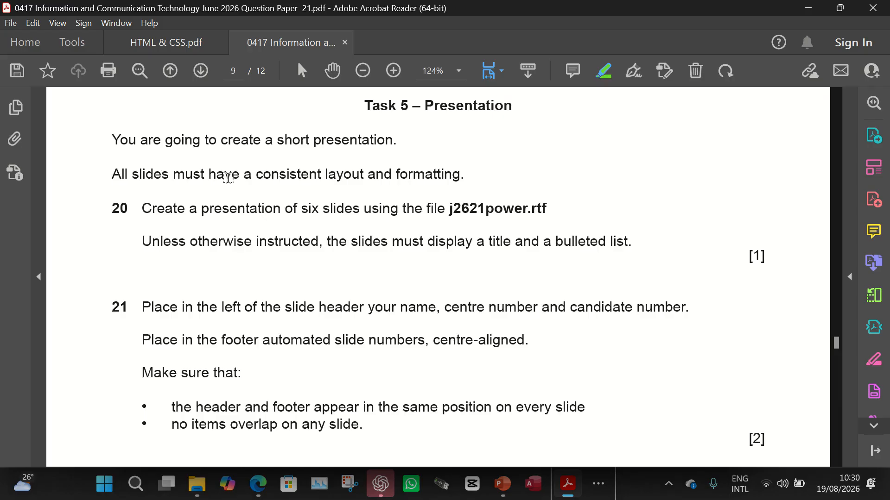
# Highlight the Task 5 heading, its two introductory sentences and the full text of question 20 in the question paper
pyautogui.scroll(1, 290, 232)
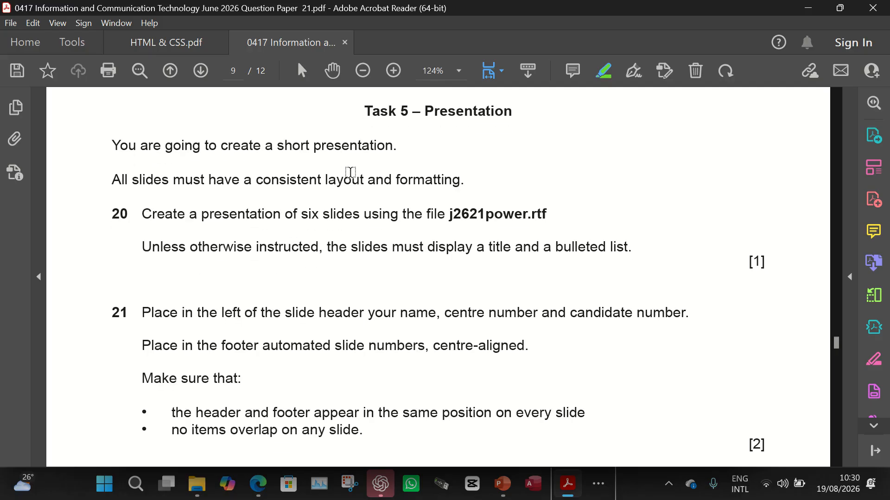
pyautogui.moveTo(363, 111); pyautogui.dragTo(487, 122)
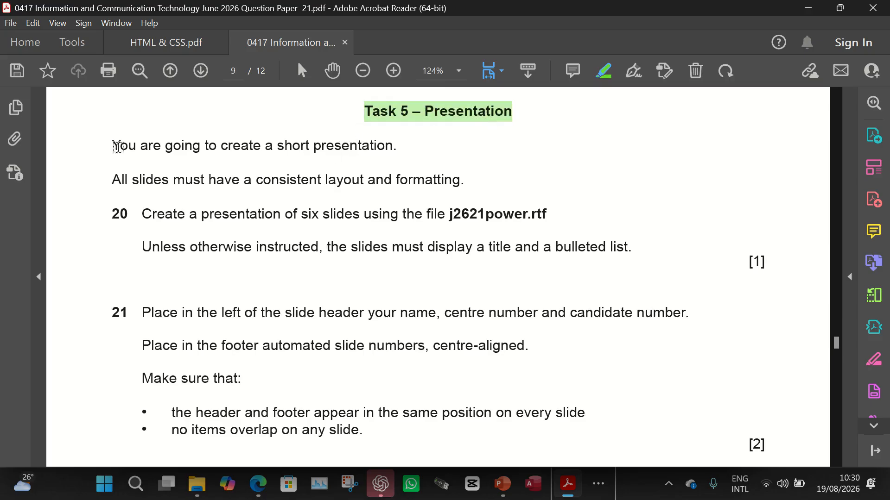
pyautogui.moveTo(113, 146); pyautogui.dragTo(364, 160)
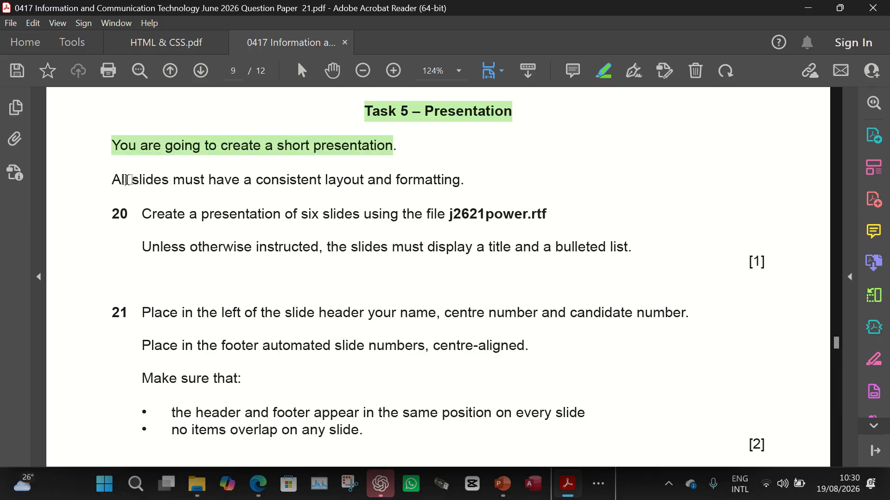
pyautogui.moveTo(112, 180); pyautogui.dragTo(455, 185)
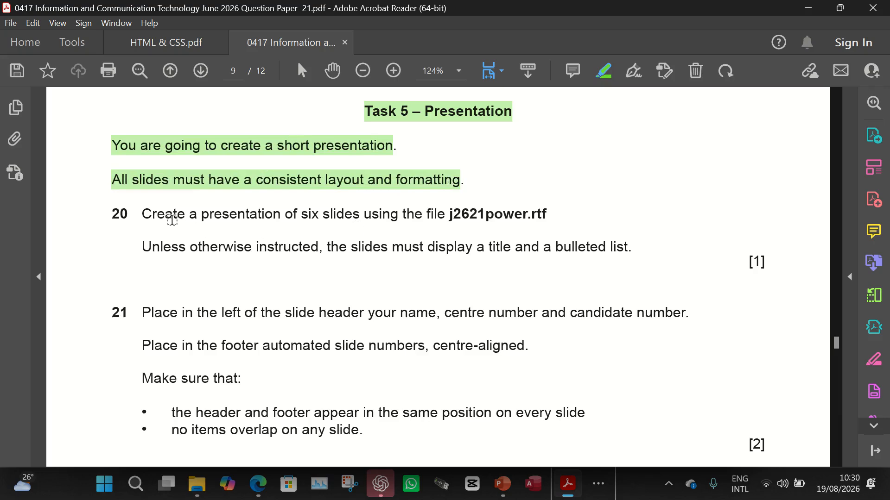
pyautogui.scroll(-3, 296, 220)
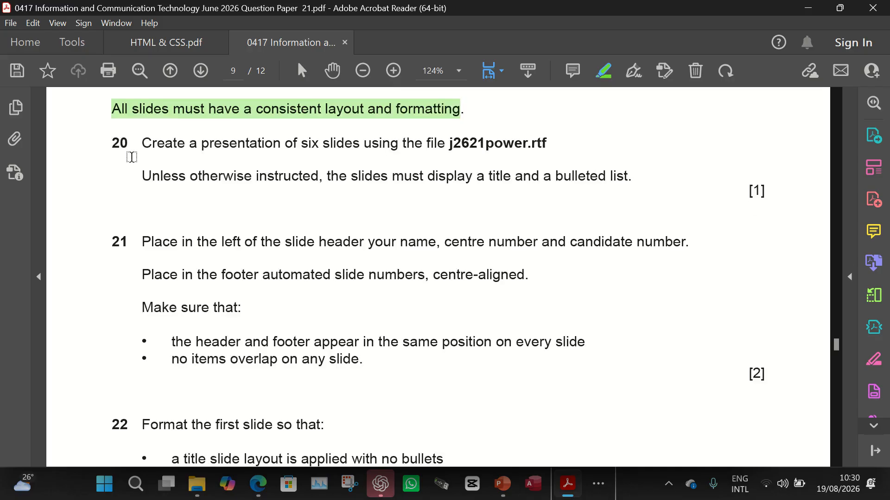
pyautogui.moveTo(139, 143); pyautogui.dragTo(637, 168)
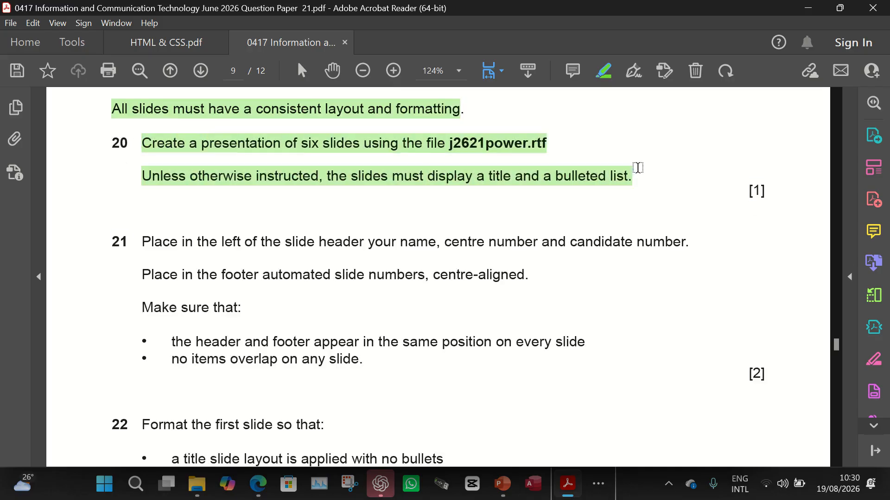
pyautogui.scroll(2, 337, 175)
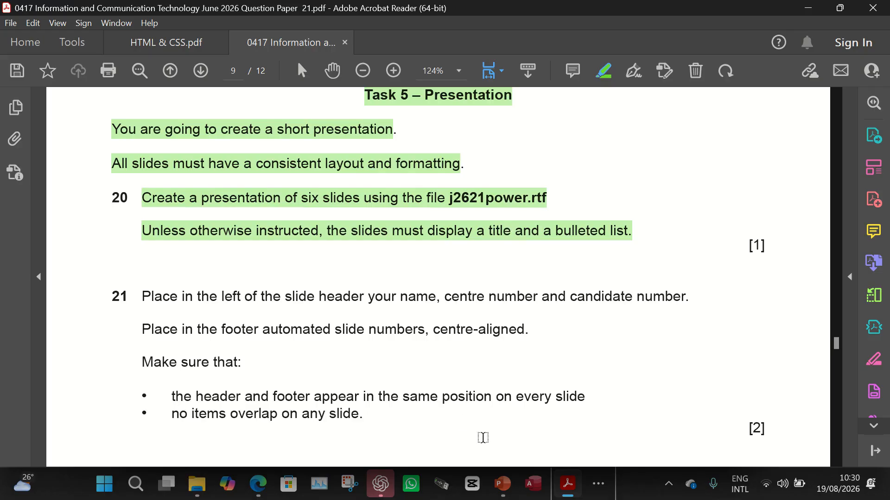
# Switch to PowerPoint and create a new blank presentation
pyautogui.click(503, 484)
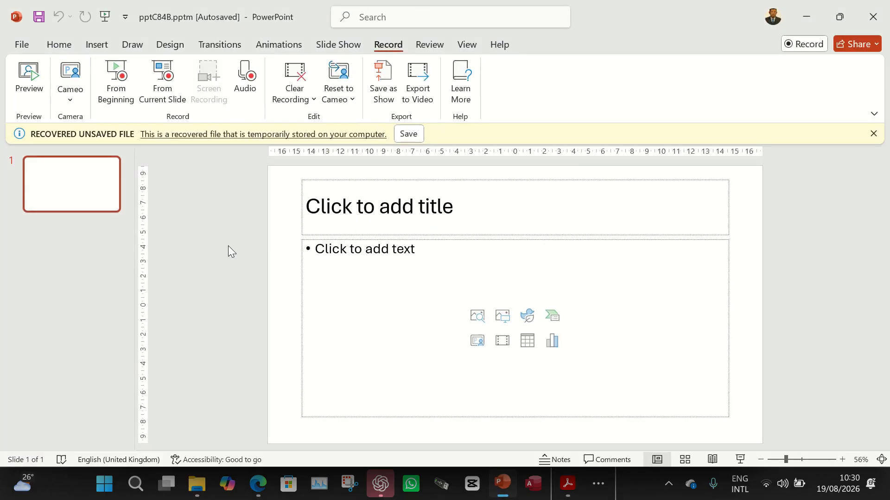
pyautogui.click(21, 44)
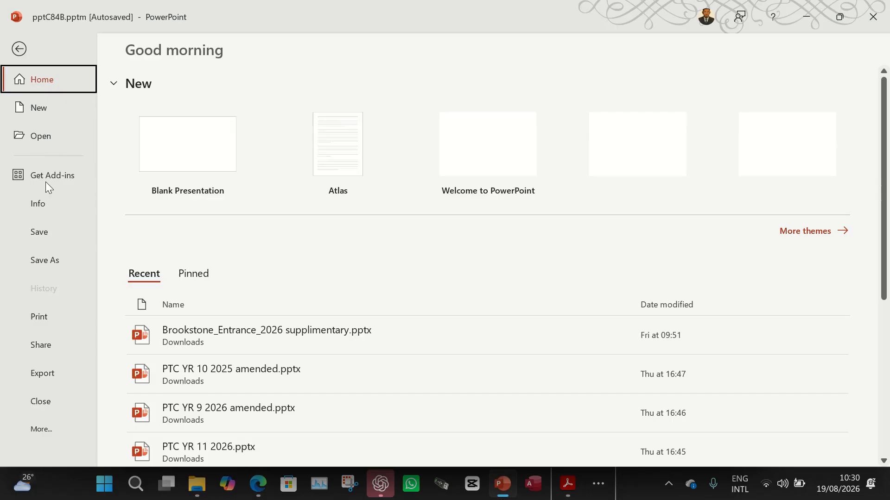
pyautogui.click(58, 108)
pyautogui.click(211, 148)
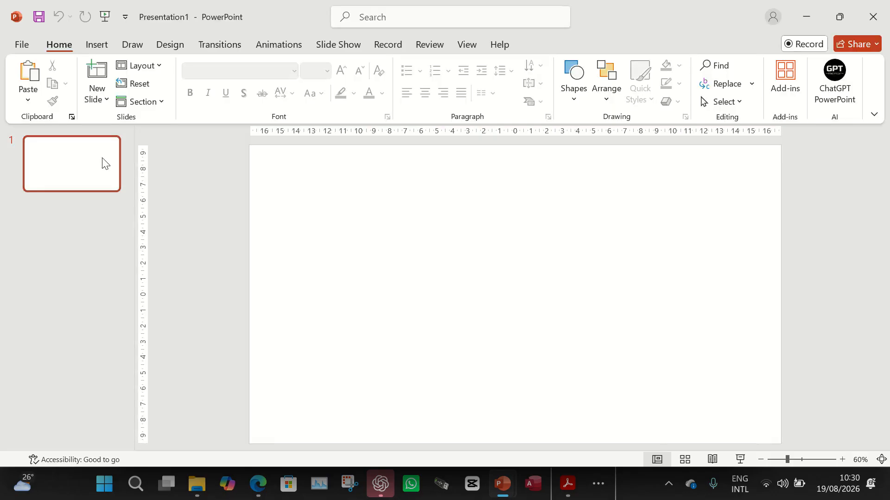
# Browse for a file to open and go to the IGCSE ICT BUNDLE folder inside ICT Year 10
pyautogui.click(25, 45)
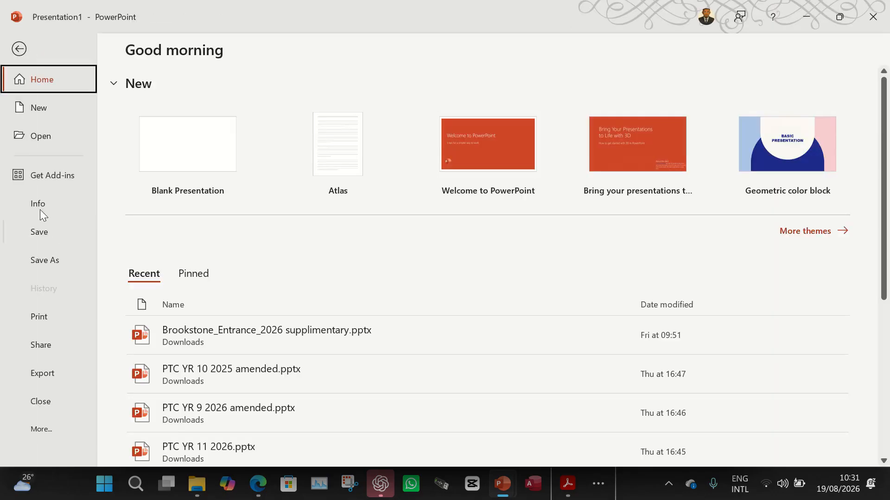
pyautogui.click(48, 140)
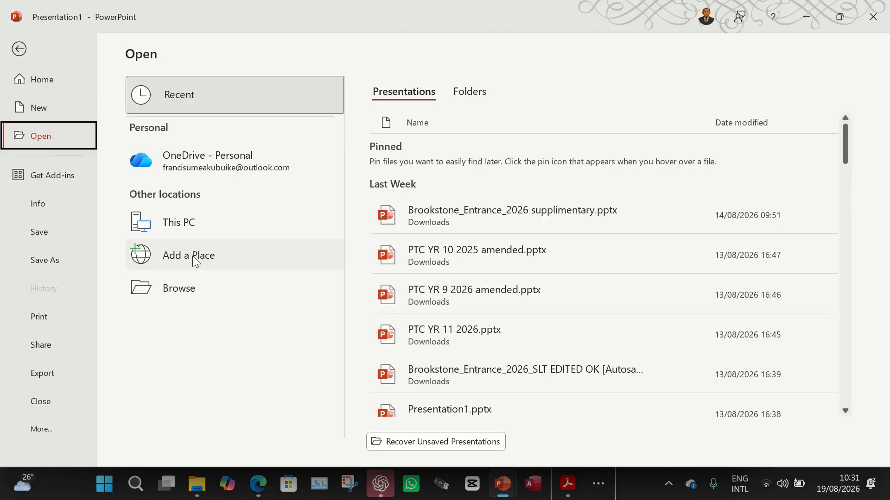
pyautogui.click(208, 289)
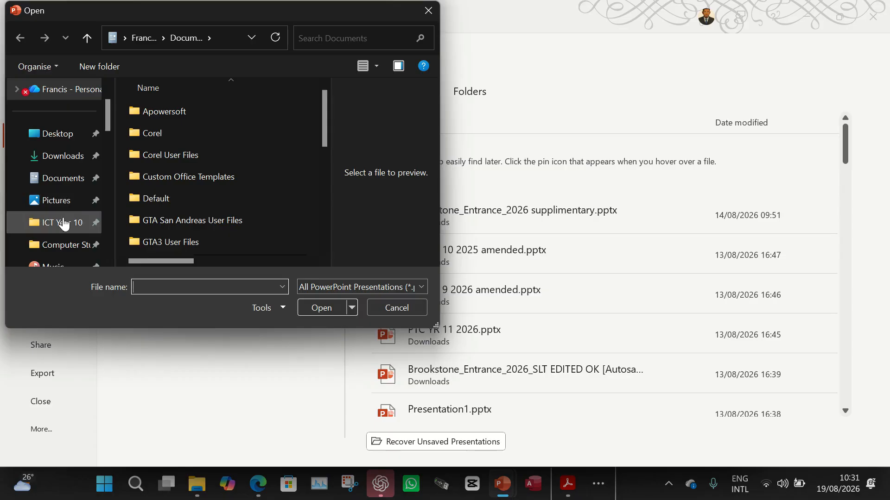
pyautogui.click(64, 224)
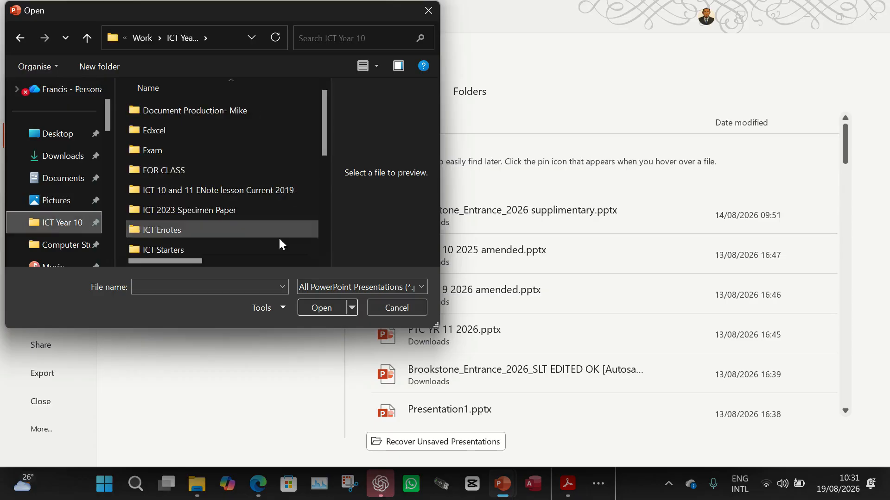
pyautogui.click(324, 249)
pyautogui.click(324, 249)
pyautogui.click(324, 249)
pyautogui.click(324, 249)
pyautogui.click(325, 249)
pyautogui.doubleClick(274, 207)
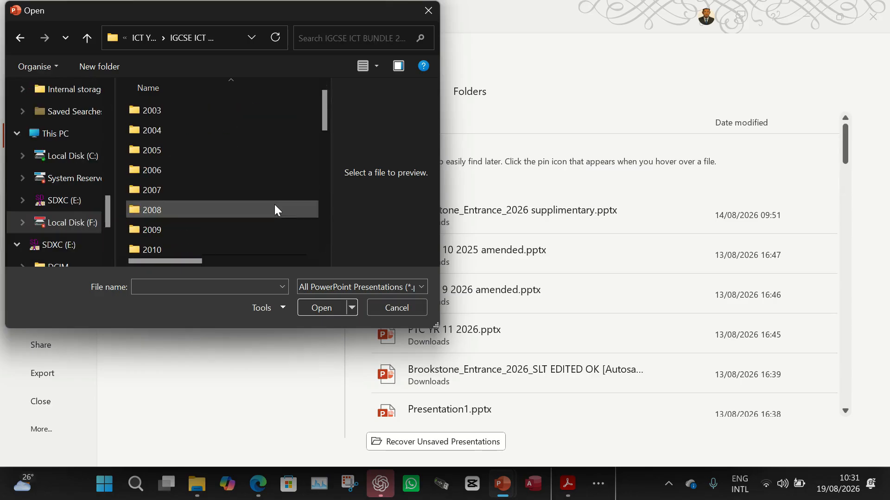
# Look for the source file in the 2026 folder of the IGCSE ICT BUNDLE folder
pyautogui.click(324, 250)
pyautogui.click(324, 250)
pyautogui.click(325, 251)
pyautogui.click(324, 250)
pyautogui.click(324, 251)
pyautogui.click(324, 250)
pyautogui.click(325, 250)
pyautogui.click(325, 250)
pyautogui.click(324, 251)
pyautogui.click(325, 250)
pyautogui.click(324, 250)
pyautogui.click(324, 250)
pyautogui.click(324, 250)
pyautogui.click(324, 250)
pyautogui.click(324, 250)
pyautogui.click(229, 227)
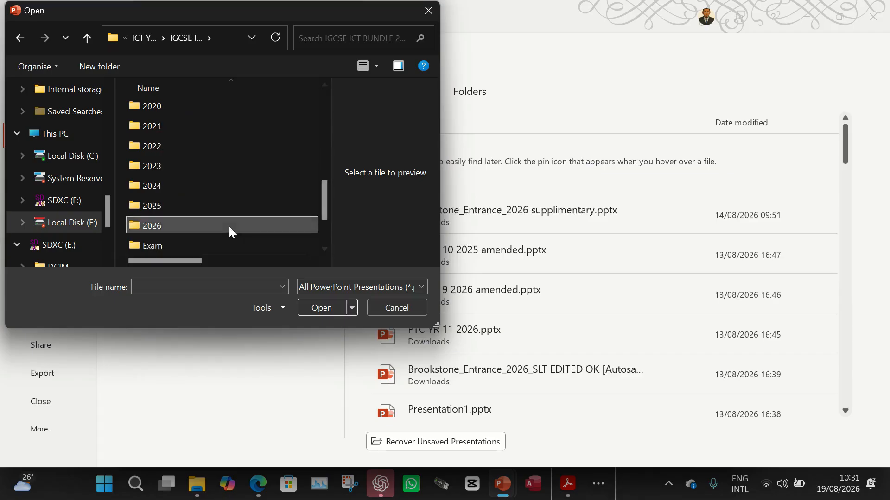
pyautogui.doubleClick(229, 227)
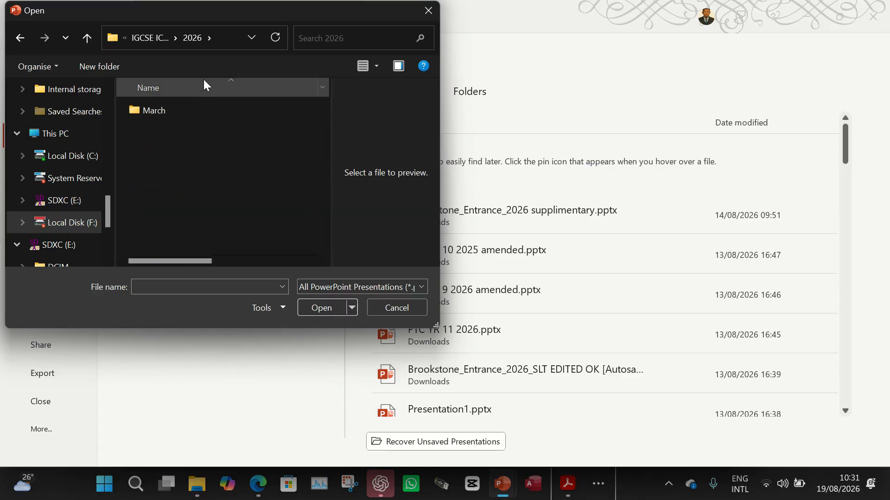
# Show all file types, return to the IGCSE ICT BUNDLE folder and enter its Information and Communication Technology folder
pyautogui.click(419, 287)
pyautogui.click(381, 301)
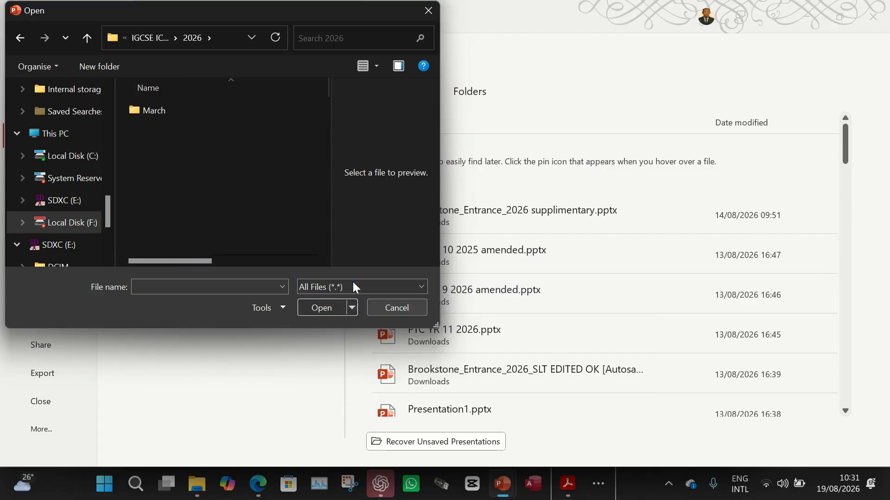
pyautogui.click(147, 33)
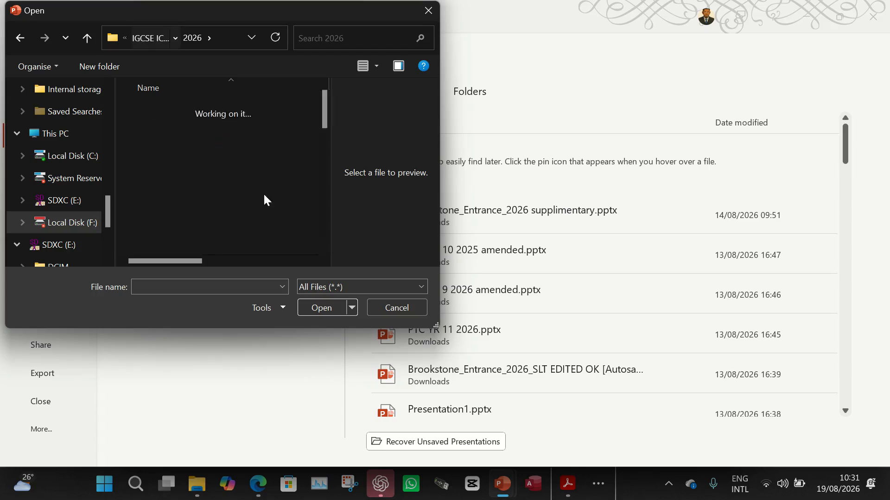
pyautogui.click(324, 246)
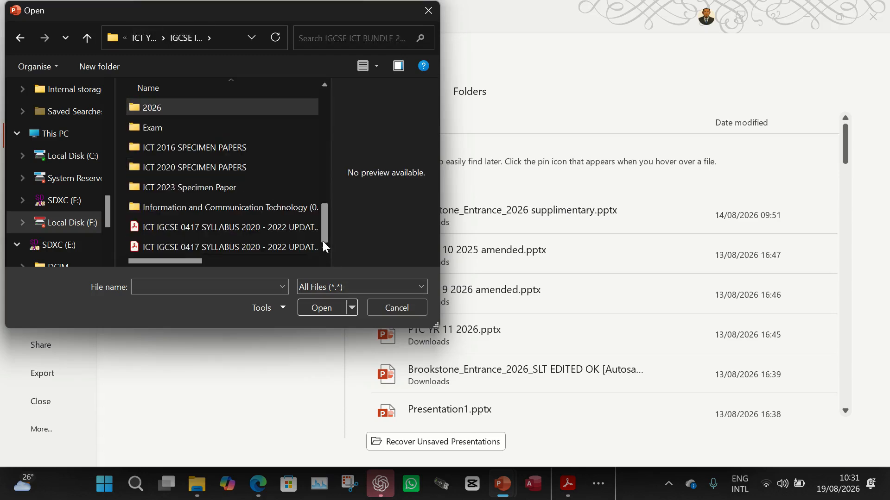
pyautogui.click(240, 205)
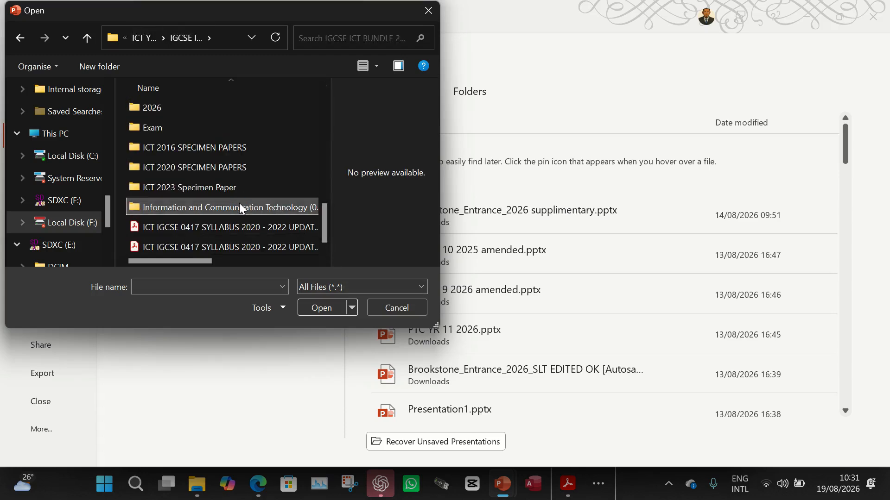
pyautogui.doubleClick(239, 203)
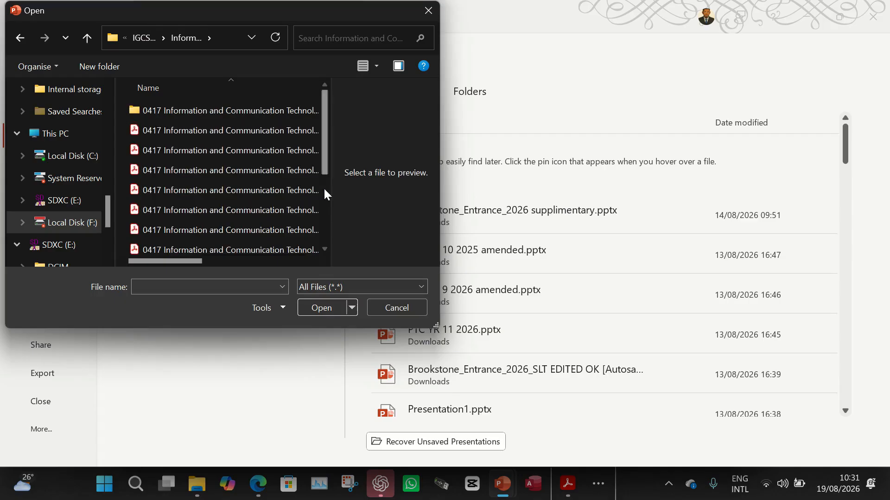
# Open j2621power.rtf from the 0417 Information and Communication Technology subfolder
pyautogui.click(306, 111)
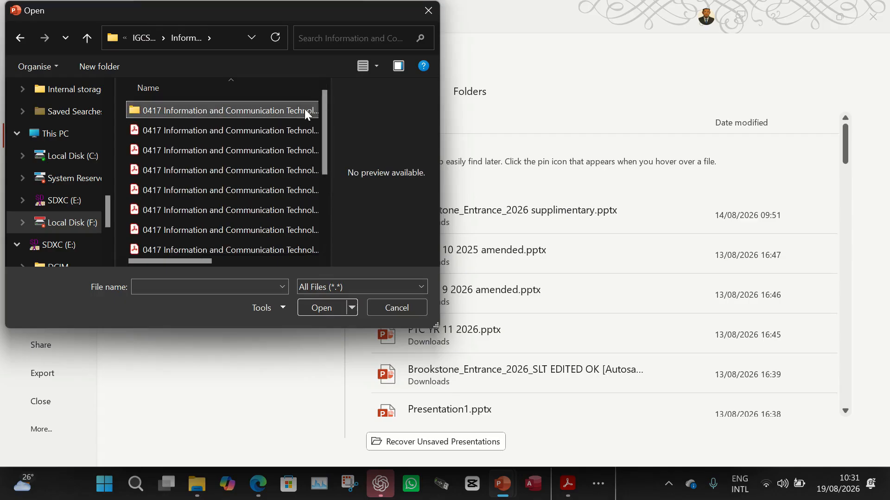
pyautogui.doubleClick(305, 110)
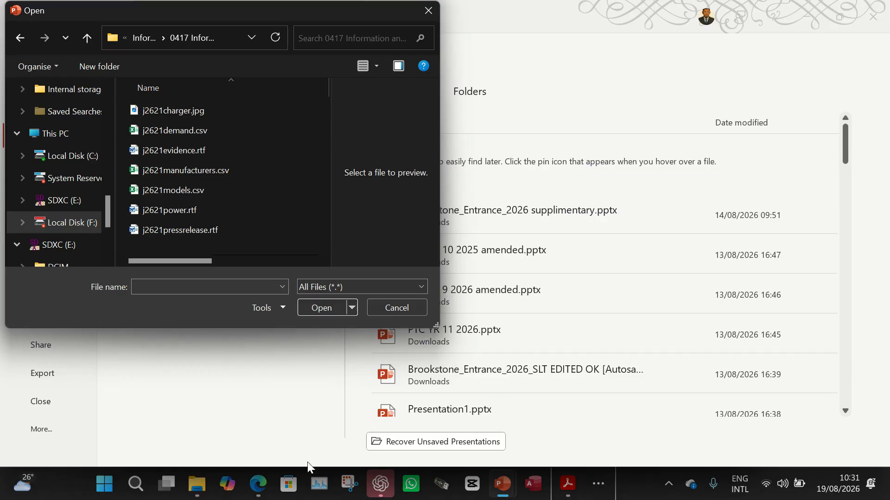
pyautogui.moveTo(568, 484)
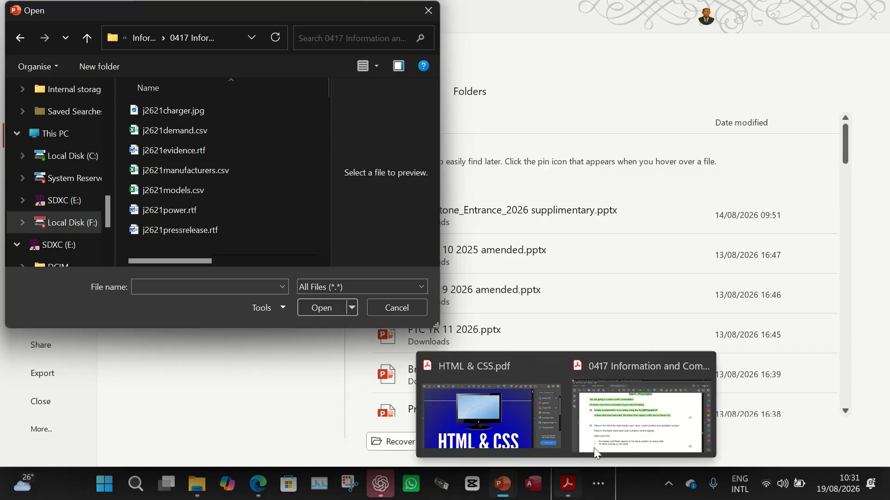
pyautogui.moveTo(617, 431)
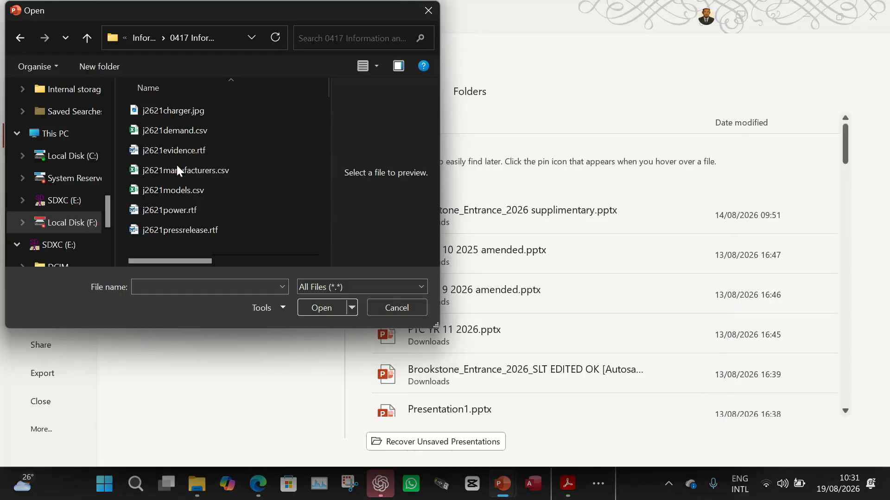
pyautogui.click(180, 213)
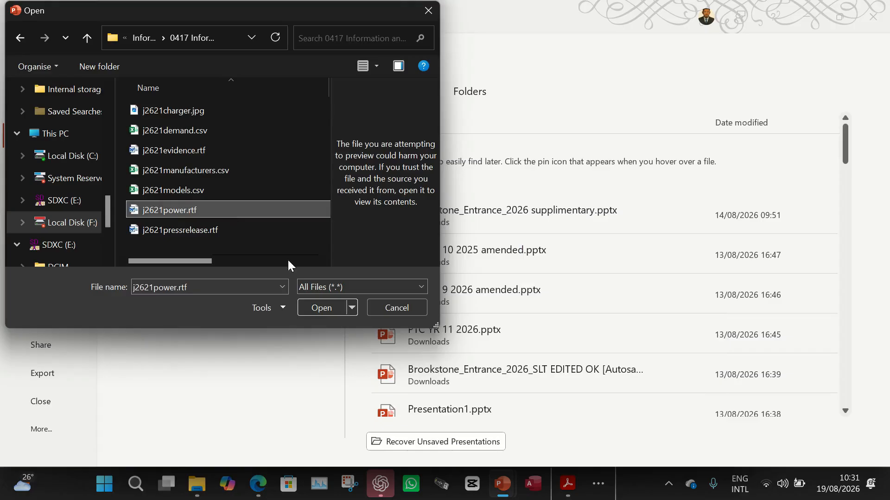
pyautogui.click(305, 308)
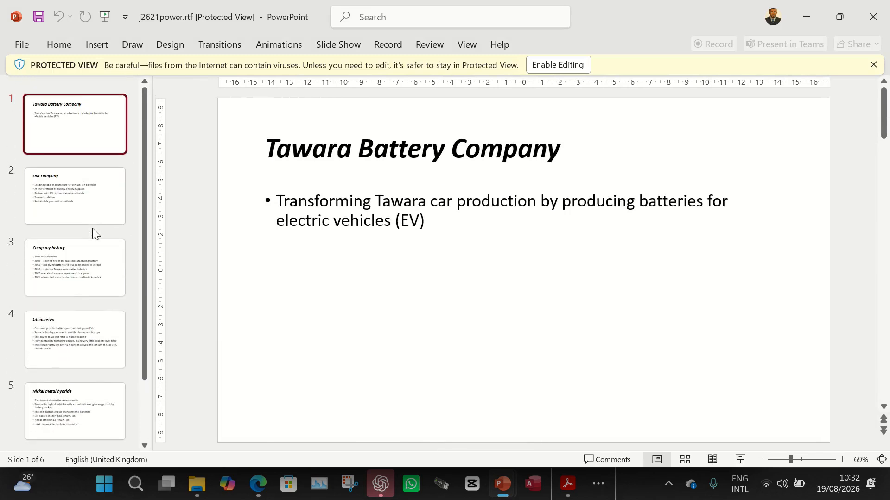
# Go through the slides of the opened file from the first to the last to check the imported titles and bullets
pyautogui.click(80, 134)
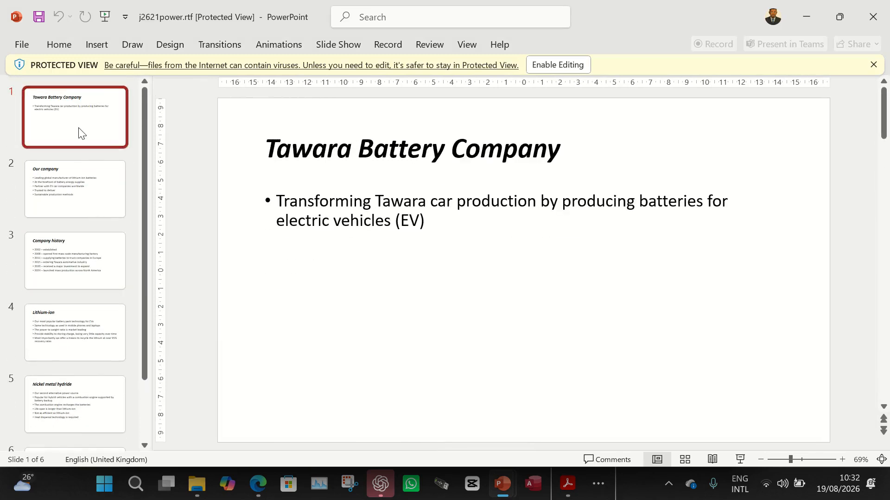
pyautogui.press('Down')
pyautogui.press('Down')
pyautogui.press('Down')
pyautogui.press('Down')
pyautogui.press('Down')
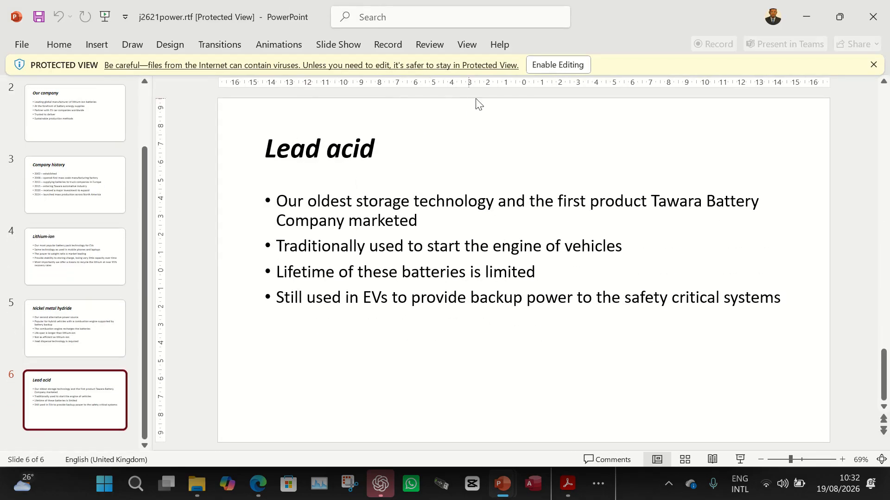
# Enable editing of the j2621power.rtf presentation and return to the first slide
pyautogui.click(547, 65)
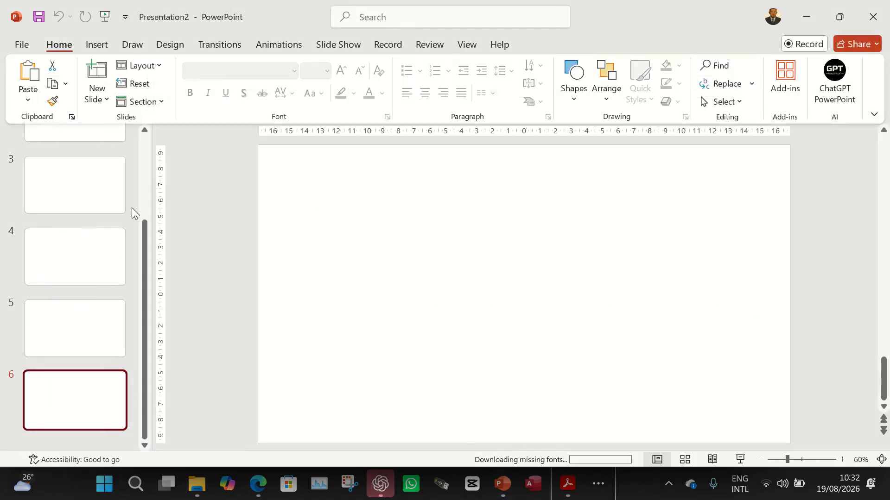
pyautogui.scroll(5, 139, 176)
pyautogui.click(103, 177)
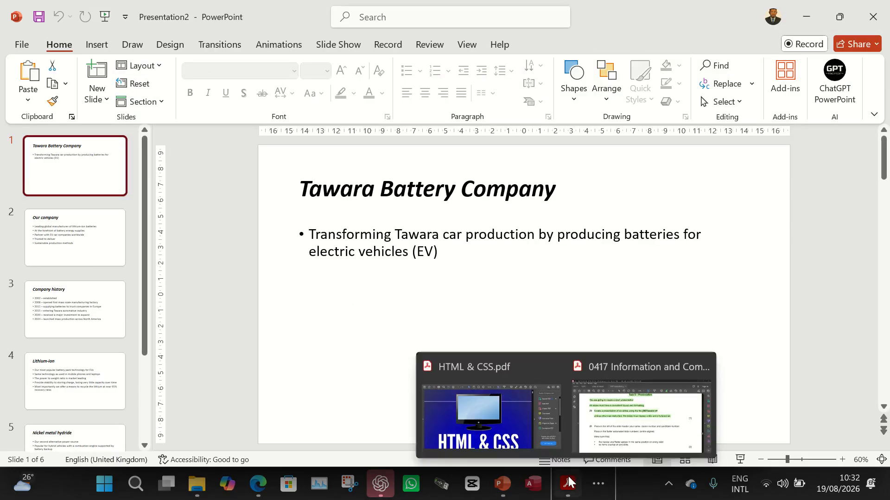
# Read question 21 on the header and footer requirements in the question paper and return to the Tawara Battery Company presentation
pyautogui.click(632, 423)
pyautogui.scroll(-3, 385, 313)
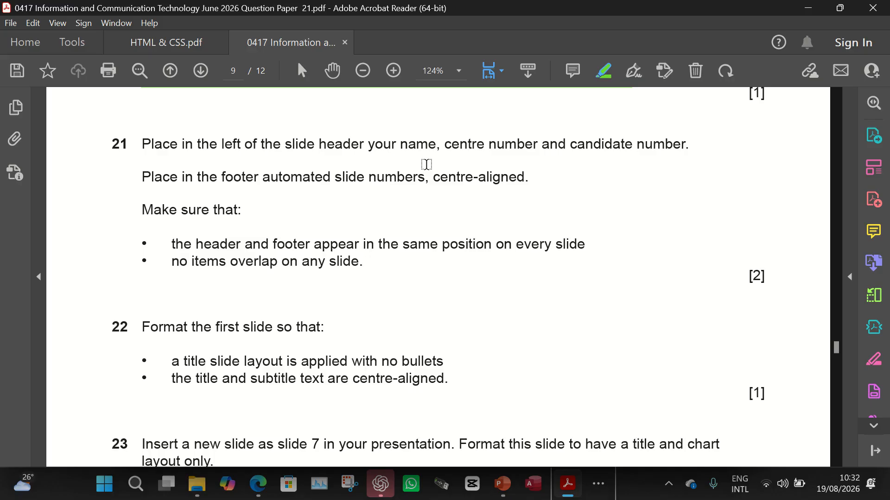
pyautogui.moveTo(513, 486)
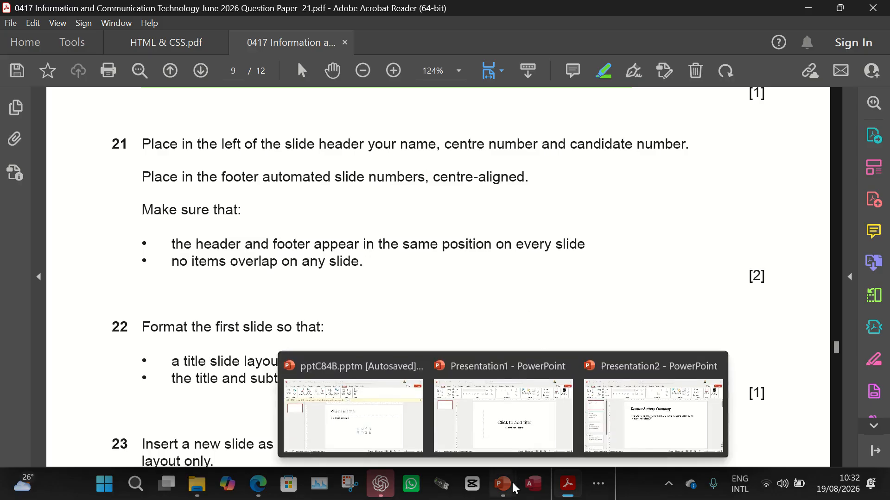
pyautogui.click(653, 408)
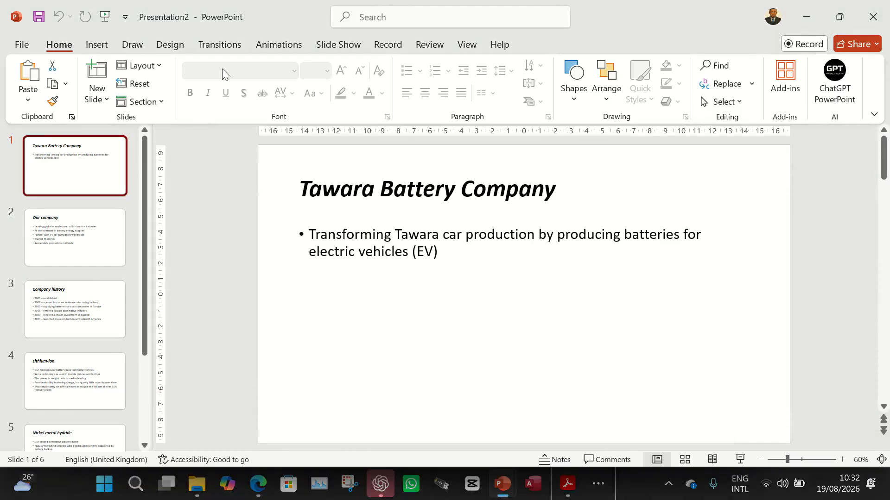
# Open the presentation's Slide Master view and select the parent slide master above the layouts
pyautogui.click(469, 40)
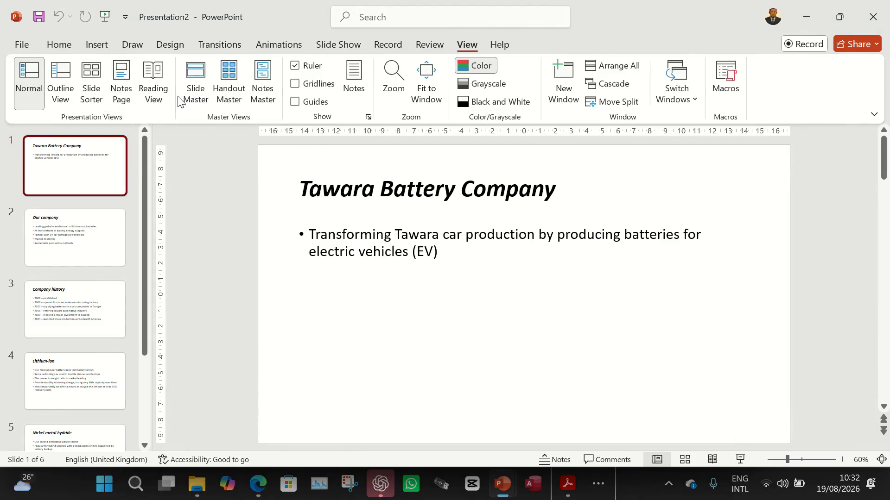
pyautogui.click(196, 93)
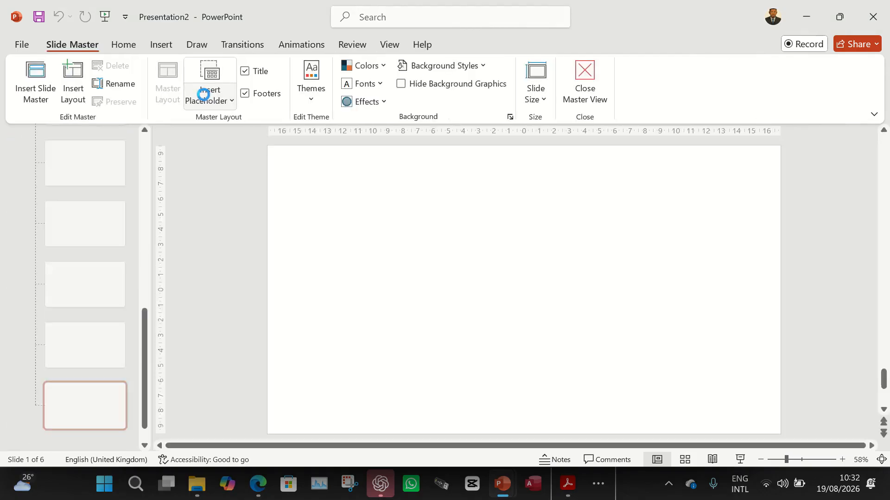
pyautogui.moveTo(144, 336); pyautogui.dragTo(144, 145)
pyautogui.click(95, 164)
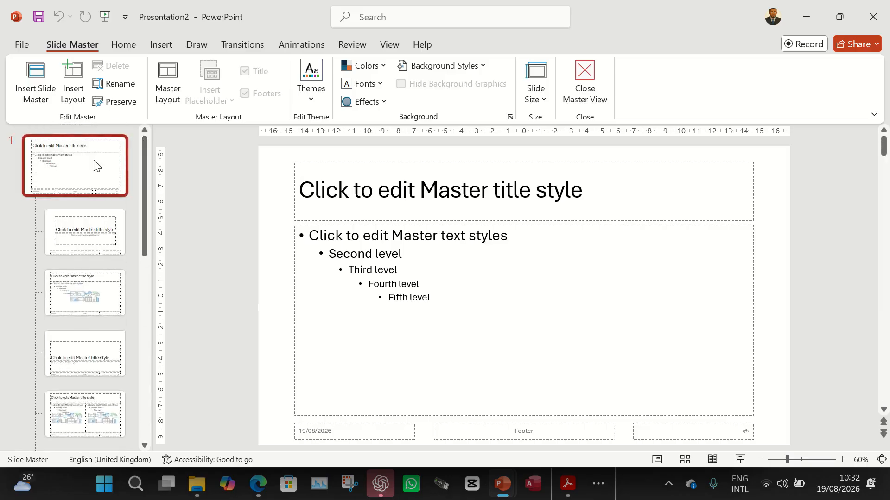
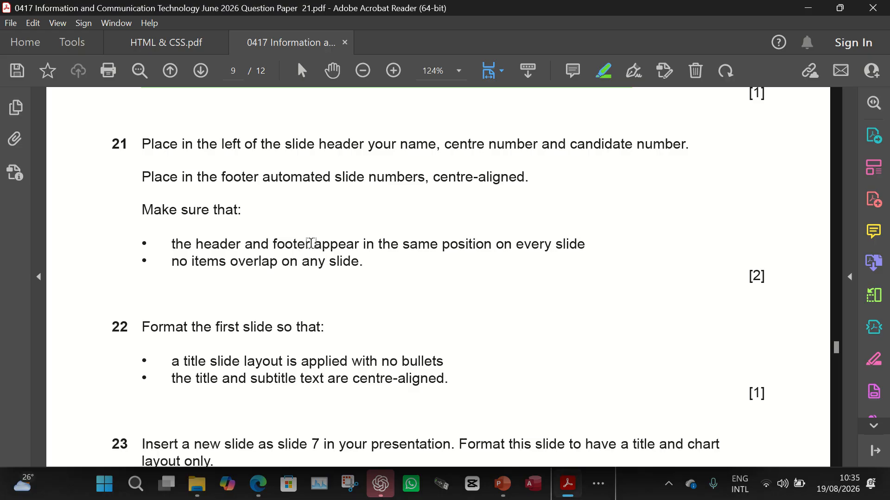
# Highlight the whole text of question 21 in the question paper and move on to question 22
pyautogui.moveTo(369, 265); pyautogui.dragTo(141, 144)
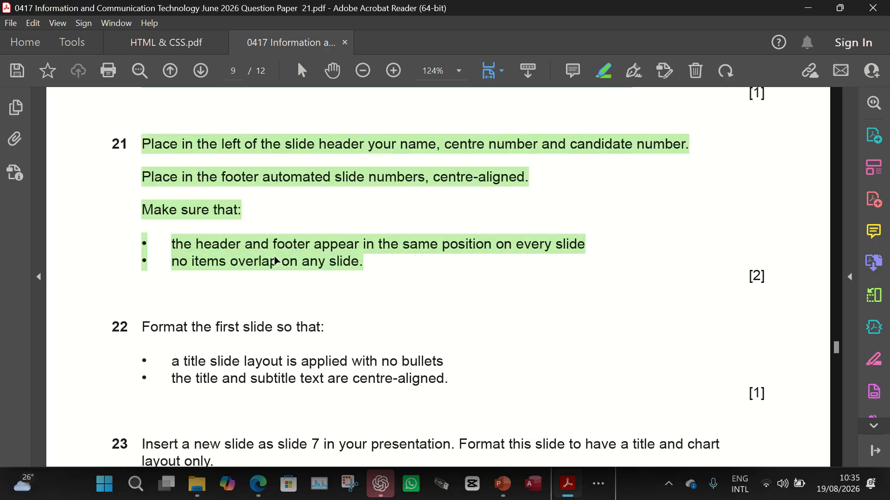
pyautogui.scroll(-3, 276, 261)
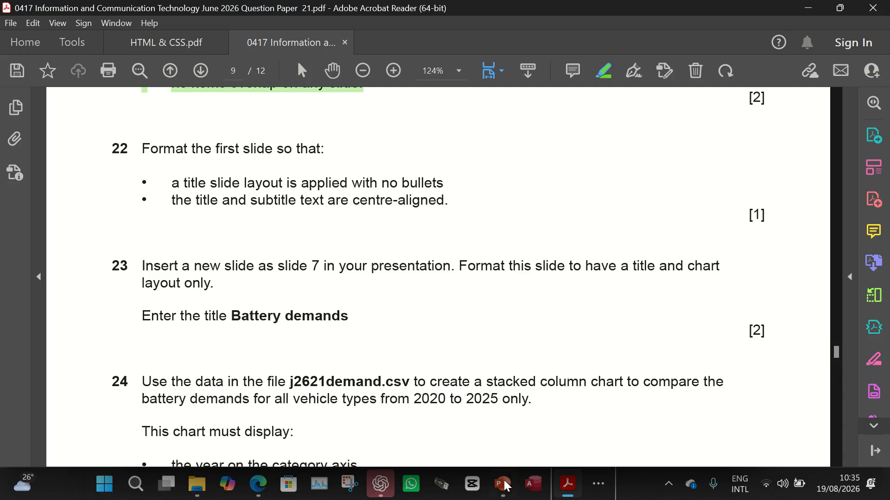
# Switch to Presentation2 in PowerPoint and apply the Title Slide layout to the first slide, Tawara Battery Company
pyautogui.moveTo(505, 490)
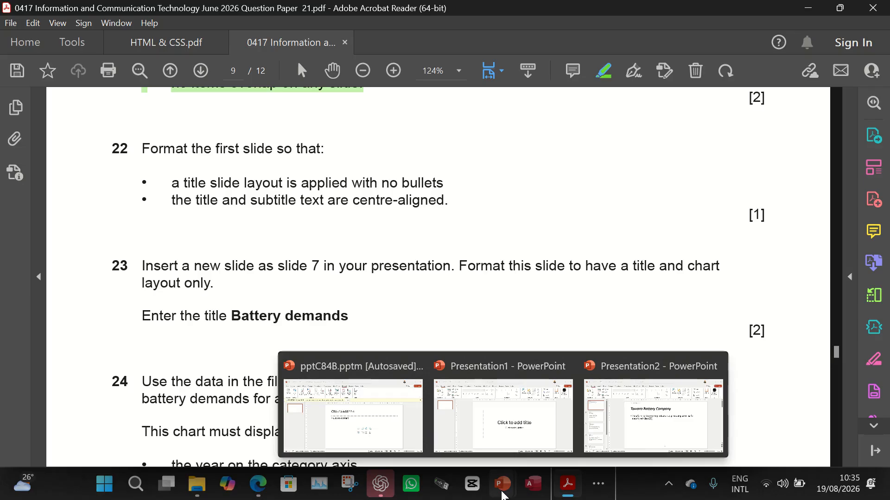
pyautogui.click(639, 426)
pyautogui.click(103, 179)
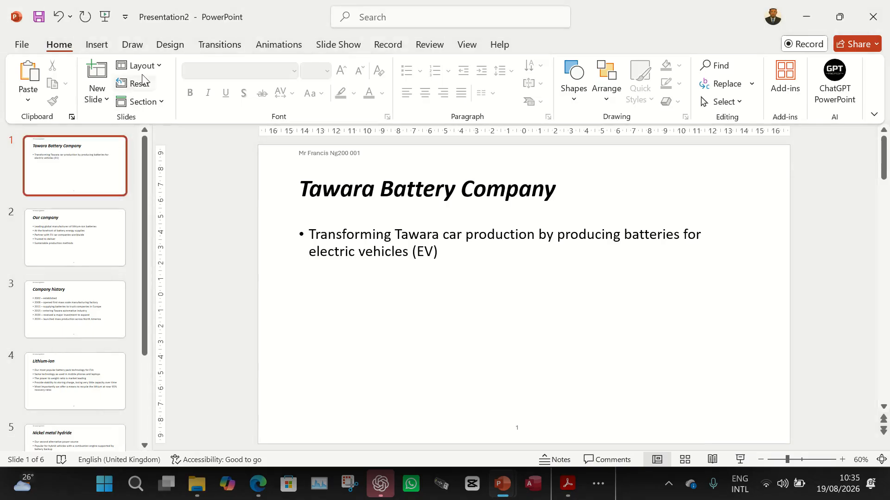
pyautogui.click(152, 67)
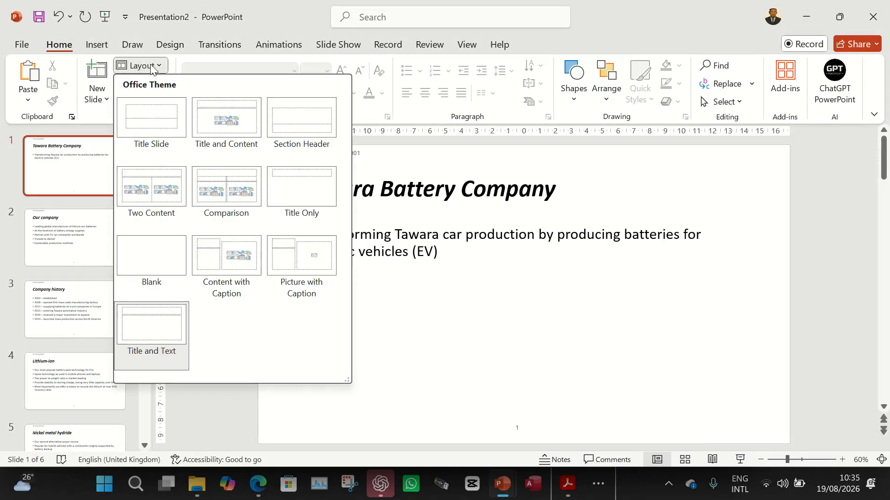
pyautogui.click(154, 118)
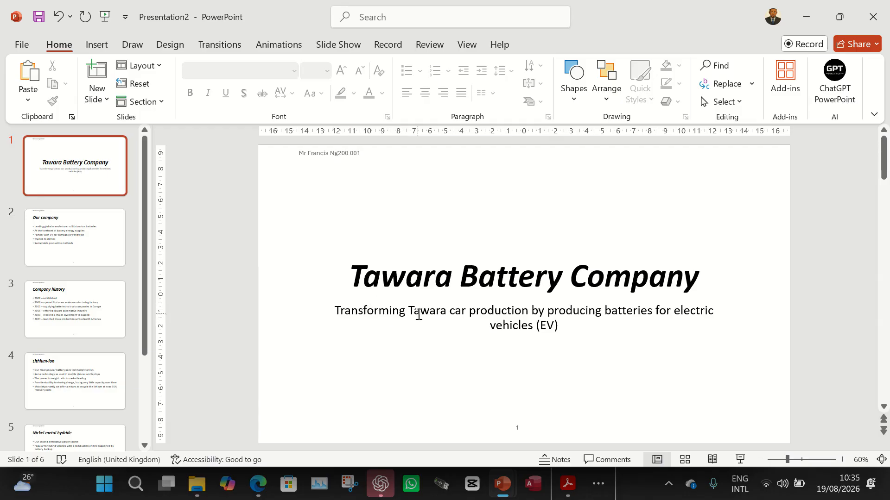
# Highlight the text of question 22 in the question paper and read question 23 about the new slide
pyautogui.moveTo(567, 484)
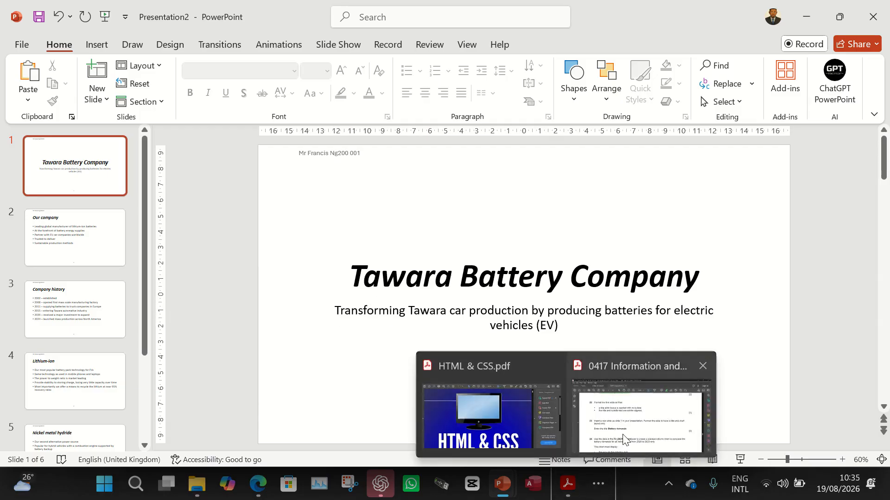
pyautogui.click(626, 441)
pyautogui.moveTo(144, 149); pyautogui.dragTo(458, 200)
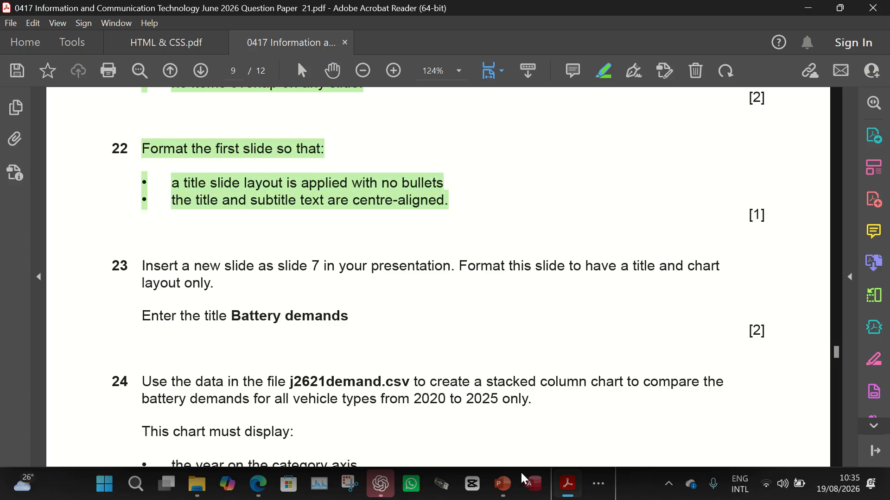
pyautogui.moveTo(503, 484)
pyautogui.click(653, 422)
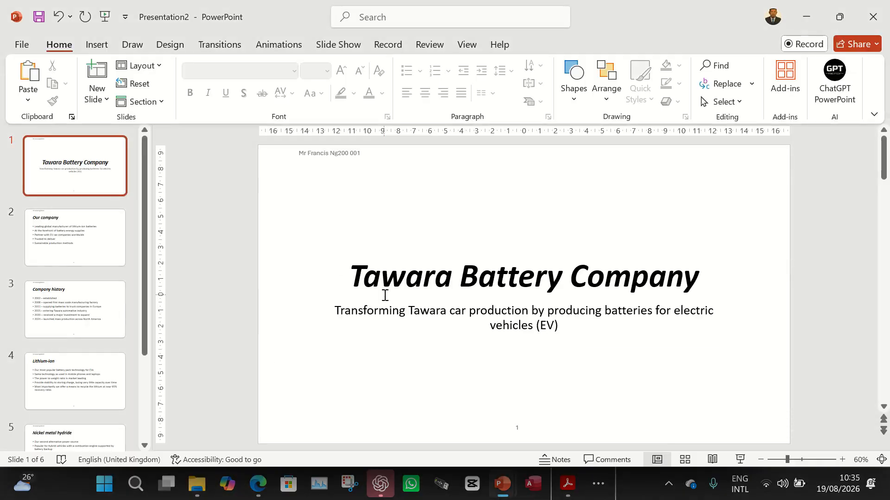
pyautogui.click(566, 482)
pyautogui.scroll(-3, 360, 327)
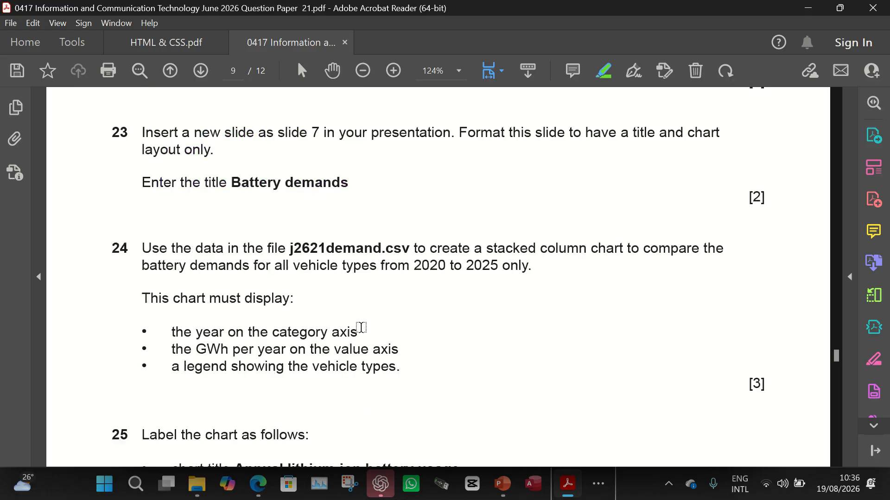
pyautogui.scroll(1, 361, 327)
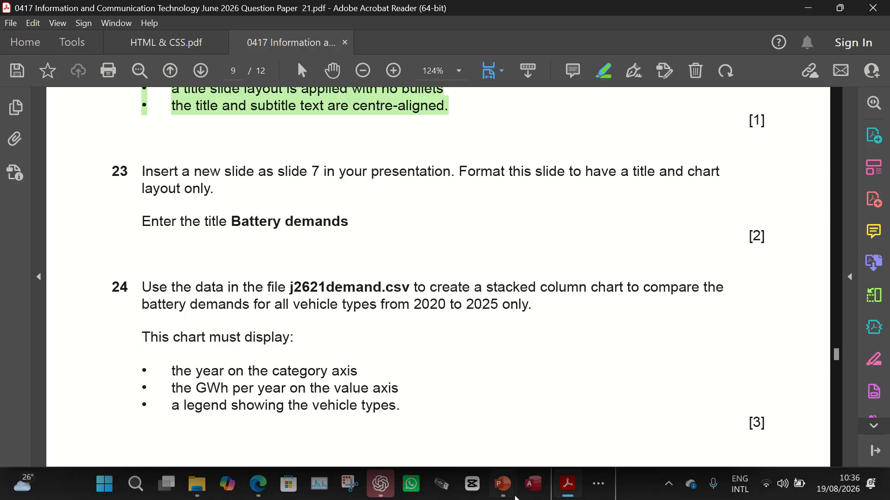
# Return to Presentation2 and insert a new slide with the Title and Content layout as slide 7, after the Lead acid slide
pyautogui.moveTo(512, 498)
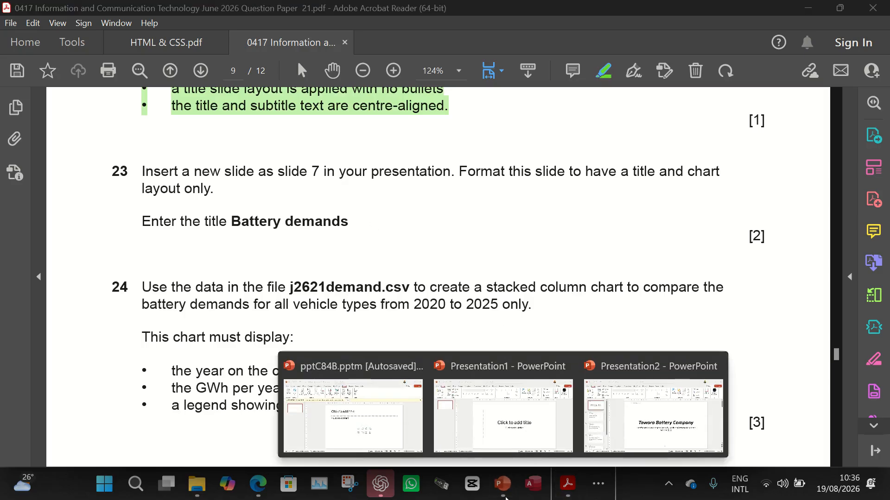
pyautogui.click(586, 442)
pyautogui.scroll(-2, 151, 412)
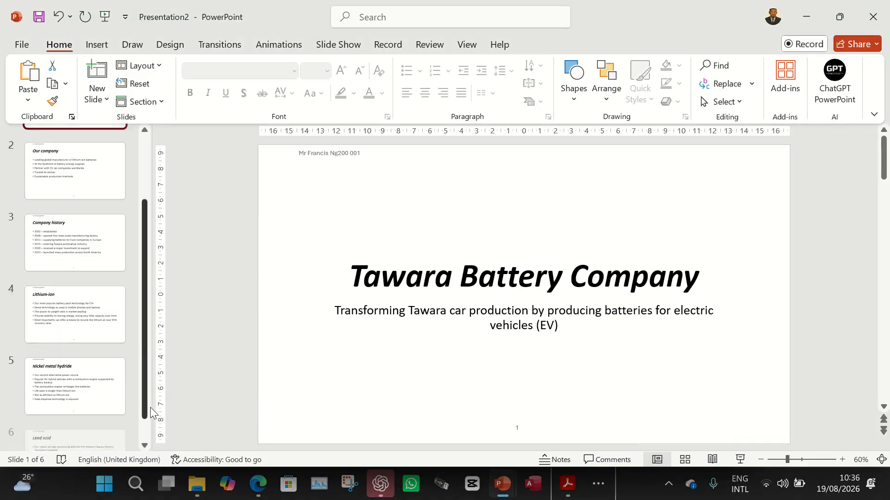
pyautogui.scroll(-2, 151, 412)
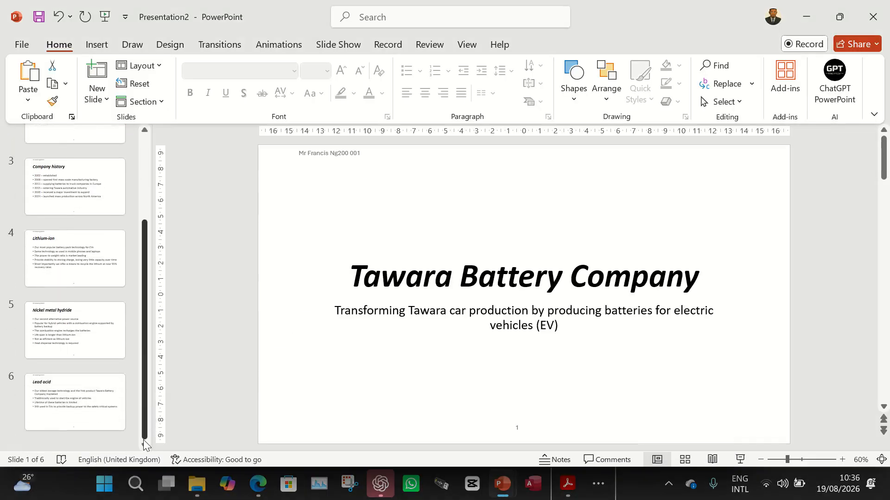
pyautogui.click(96, 432)
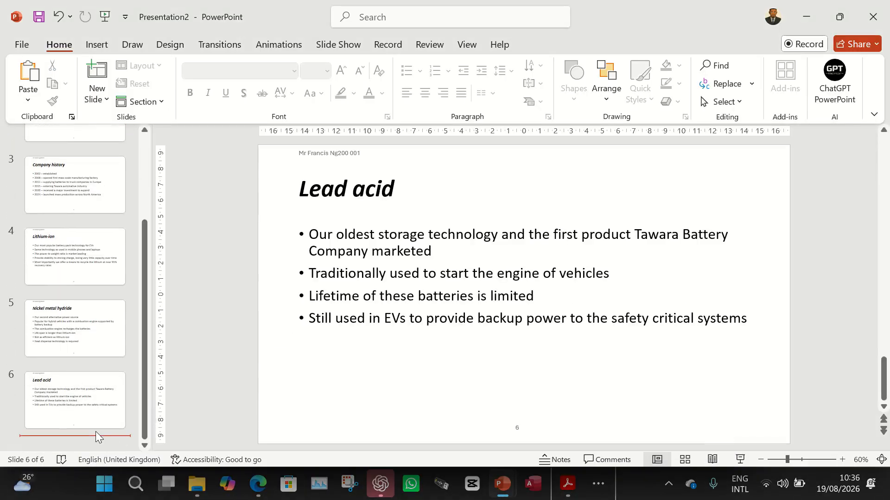
pyautogui.click(104, 98)
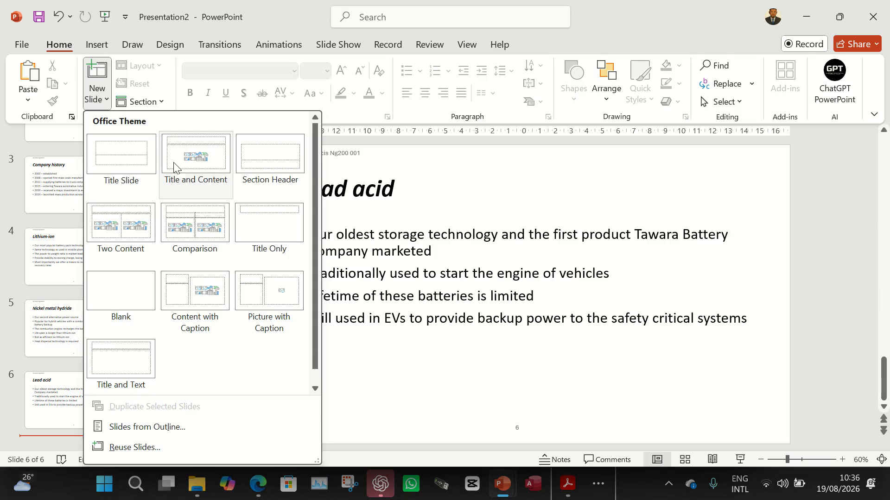
pyautogui.click(208, 162)
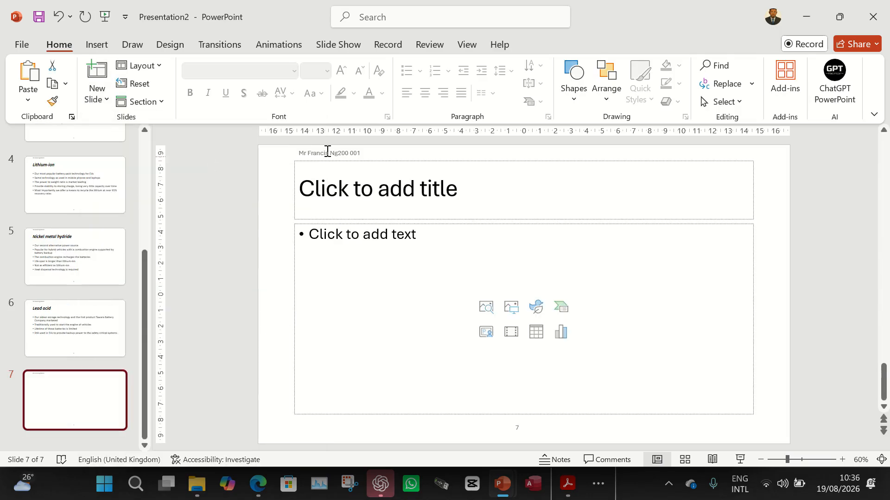
# Enter the title "Battery demands" on slide 7 and place the cursor in the content placeholder below it
pyautogui.click(404, 197)
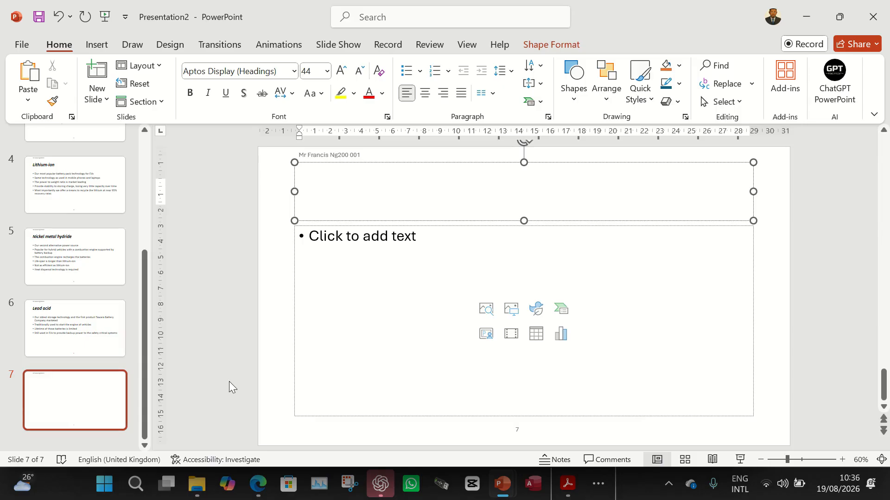
pyautogui.moveTo(568, 489)
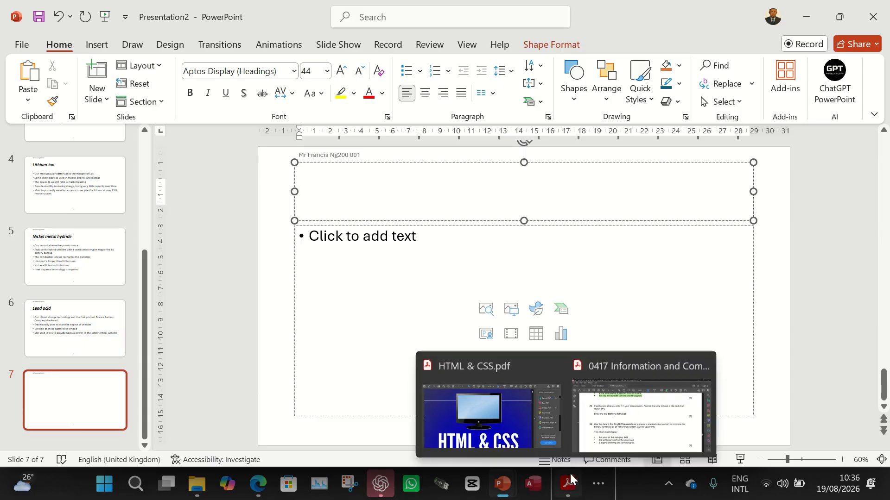
pyautogui.moveTo(615, 416)
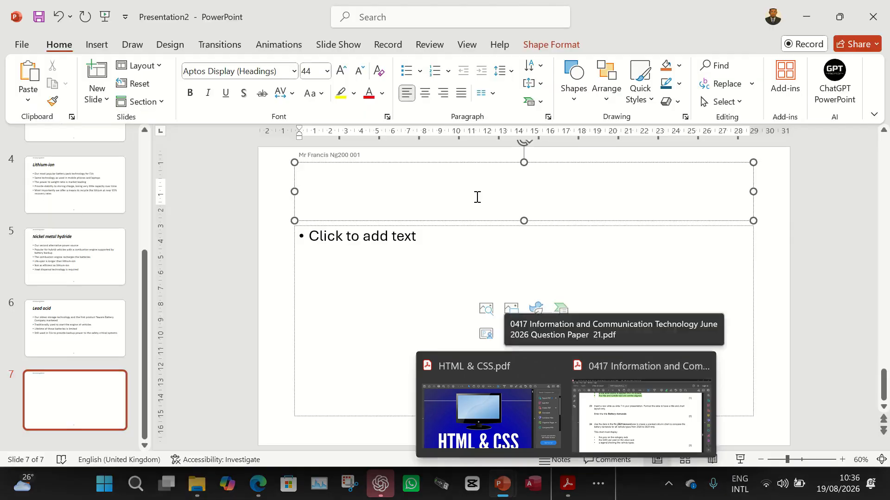
pyautogui.write('Battery de')
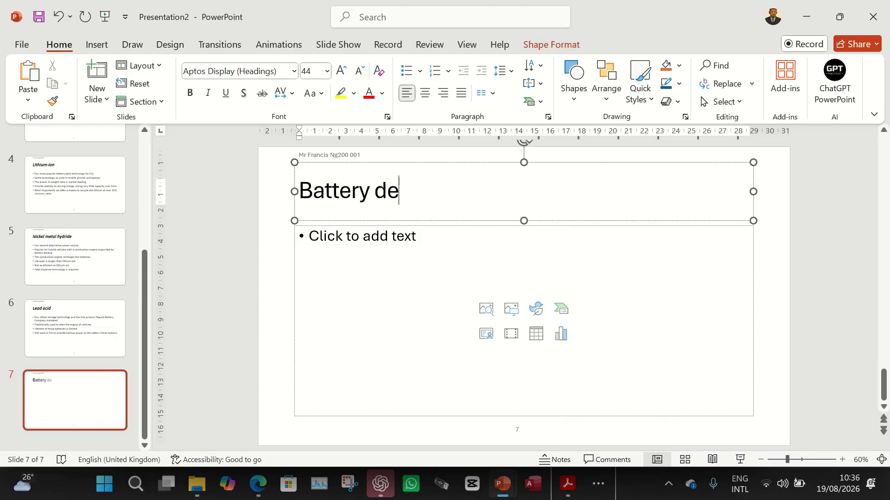
pyautogui.write('mands')
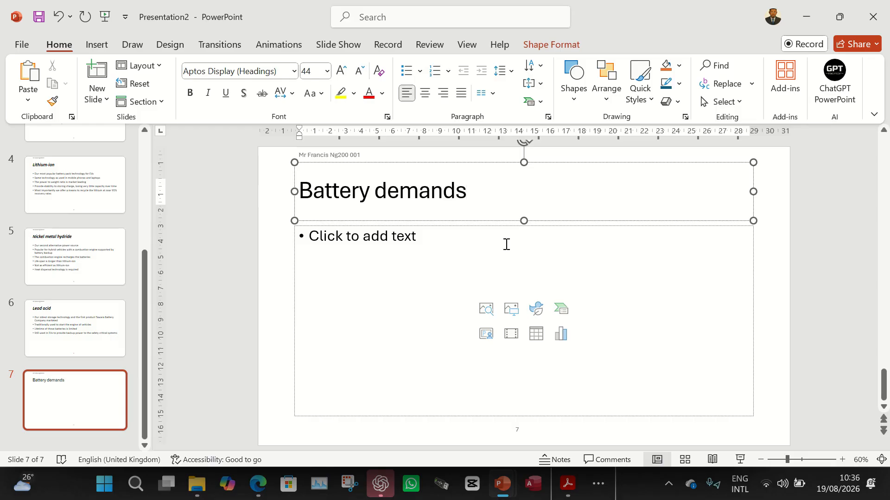
pyautogui.click(440, 269)
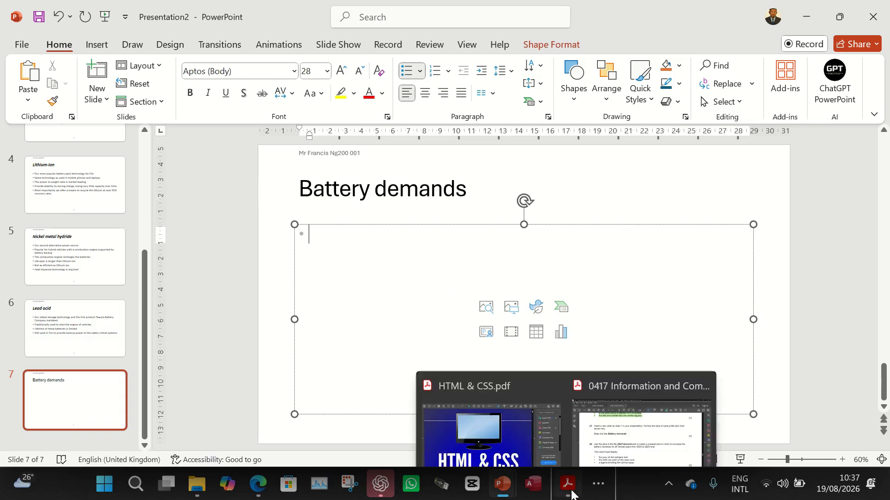
# Highlight the text of question 23 in the question paper and read questions 24 and 25 on the chart
pyautogui.click(644, 417)
pyautogui.moveTo(352, 222); pyautogui.dragTo(139, 171)
pyautogui.scroll(-3, 315, 171)
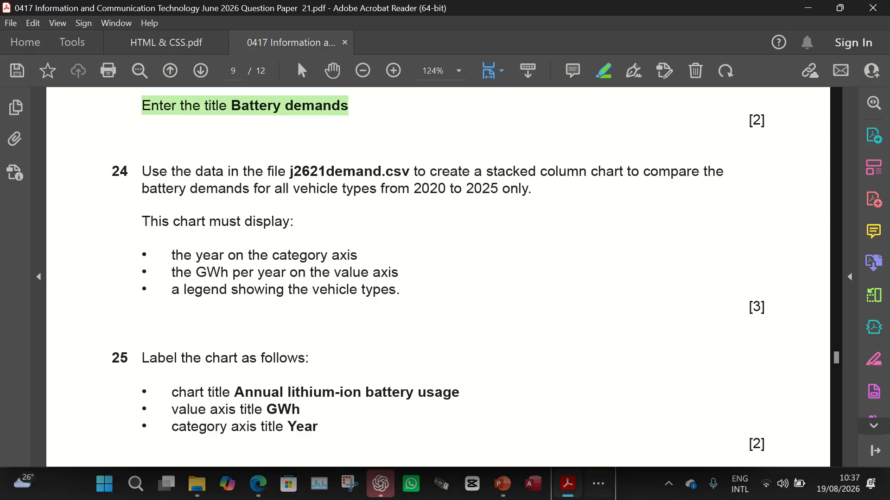
# Open j2621demand.csv in Excel from the 0417 June 2026 Supporting File 21 folder
pyautogui.click(606, 490)
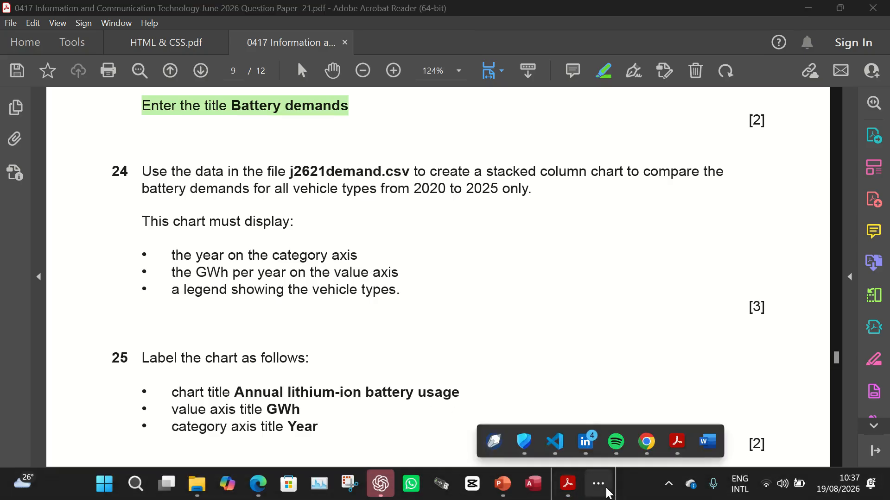
pyautogui.click(606, 492)
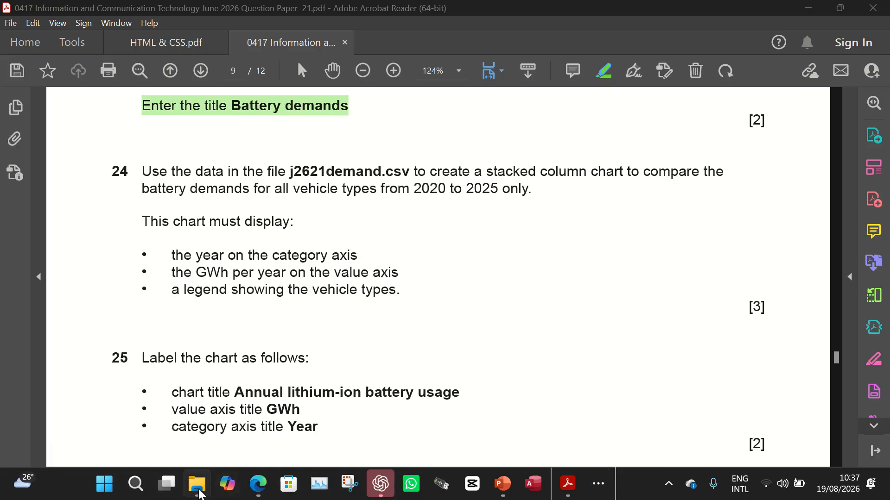
pyautogui.click(198, 485)
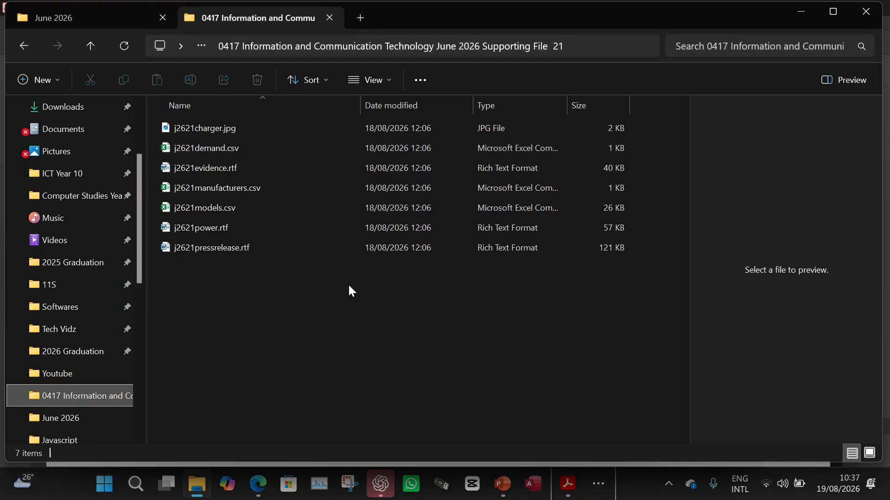
pyautogui.moveTo(569, 484)
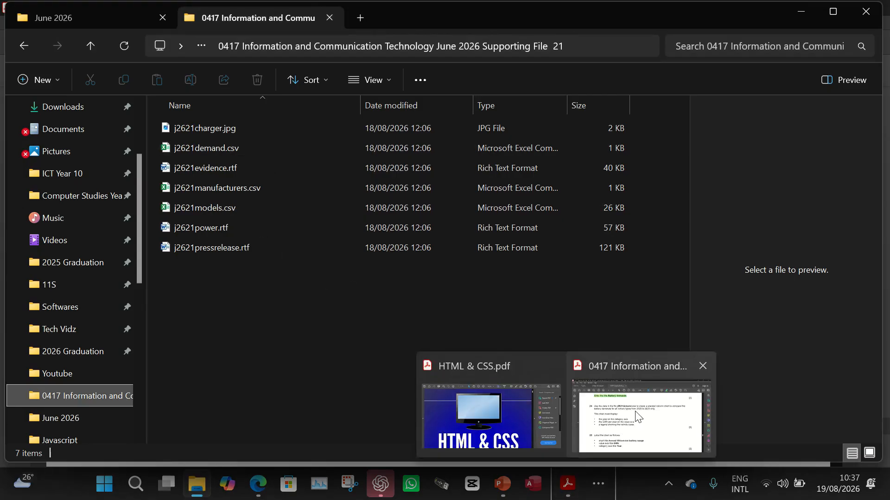
pyautogui.moveTo(639, 418)
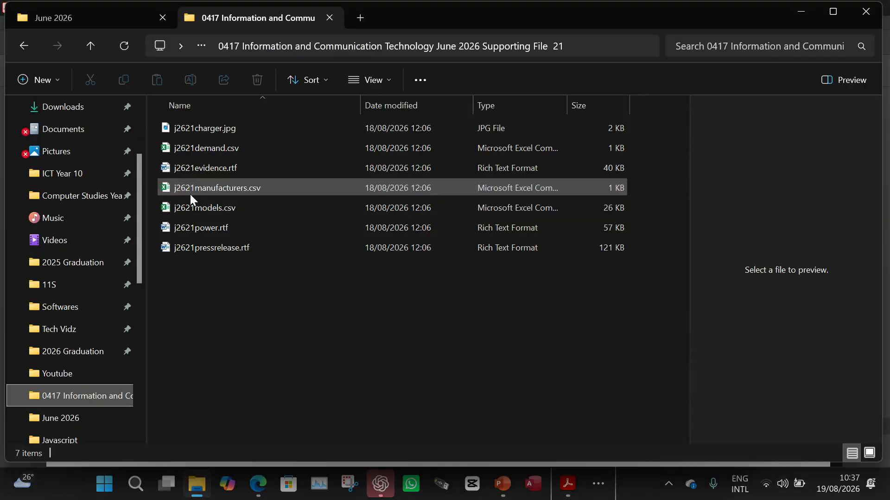
pyautogui.click(214, 146)
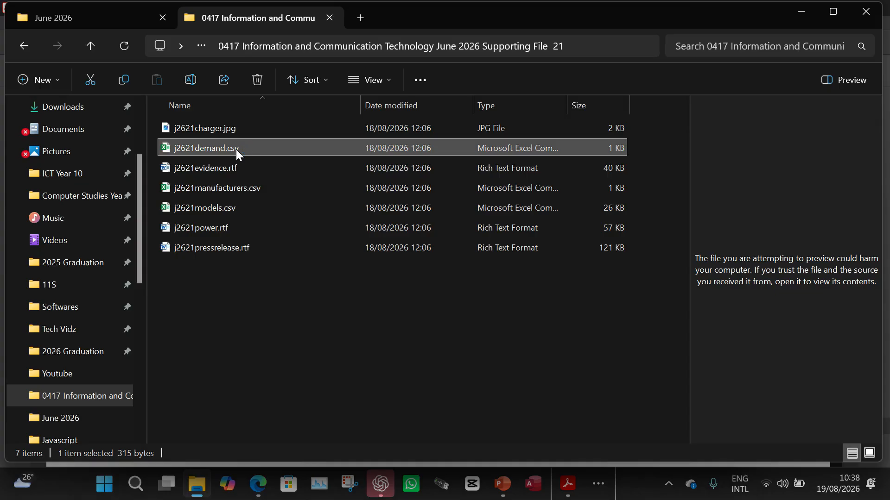
pyautogui.doubleClick(236, 149)
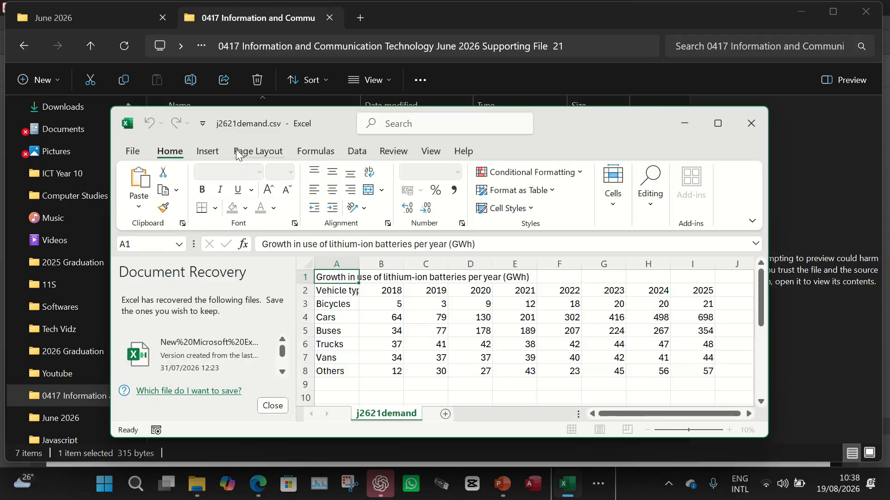
# Maximize the j2621demand.csv window and close Document Recovery, choosing to remove the recovered files
pyautogui.click(718, 123)
pyautogui.click(158, 436)
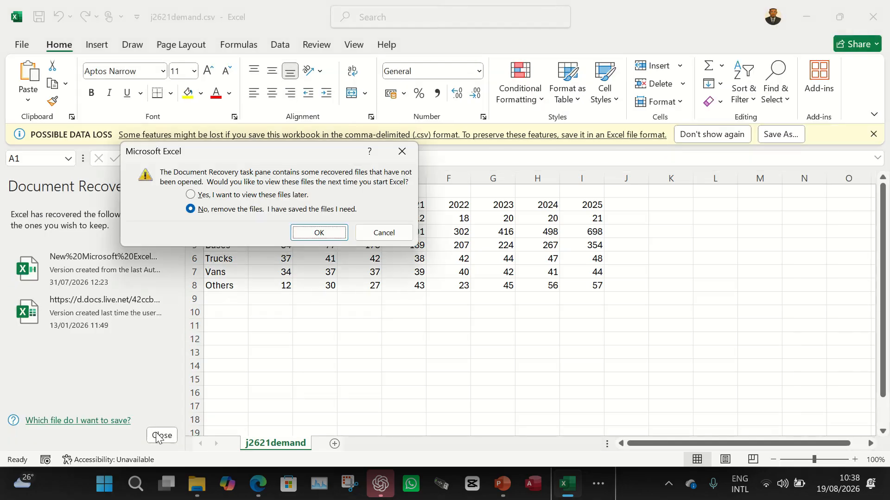
pyautogui.click(300, 233)
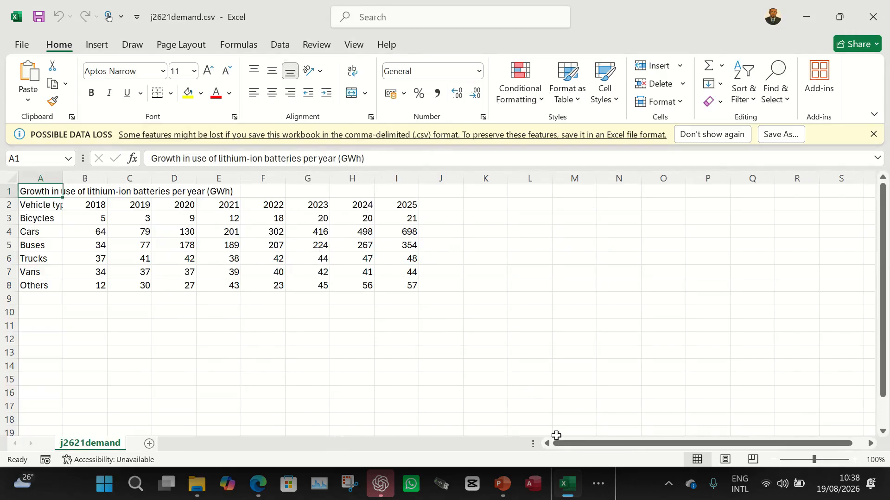
# Select the vehicle types in A3:A8 together with the 2020 to 2025 figures in D3:I8
pyautogui.click(594, 484)
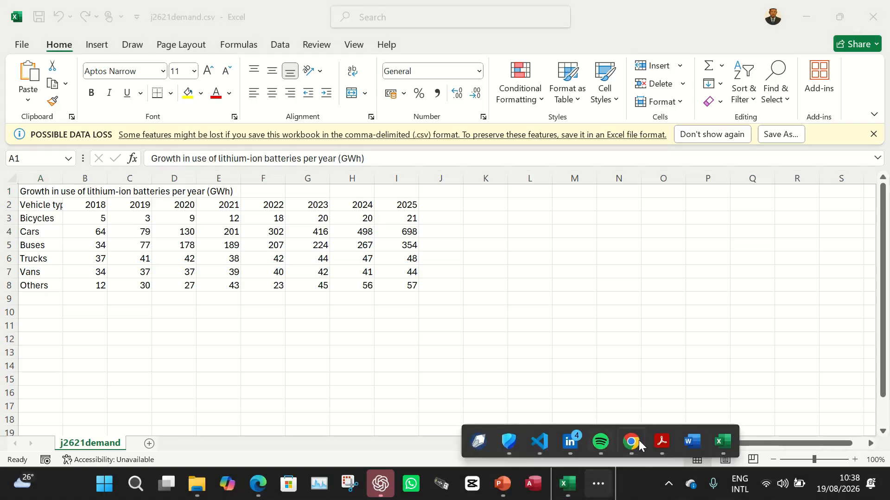
pyautogui.moveTo(651, 440)
pyautogui.moveTo(702, 382)
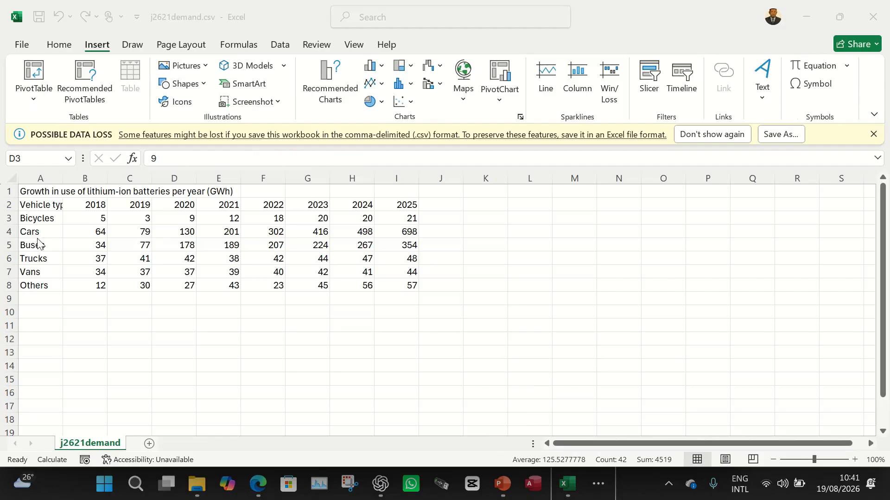
pyautogui.click(120, 252)
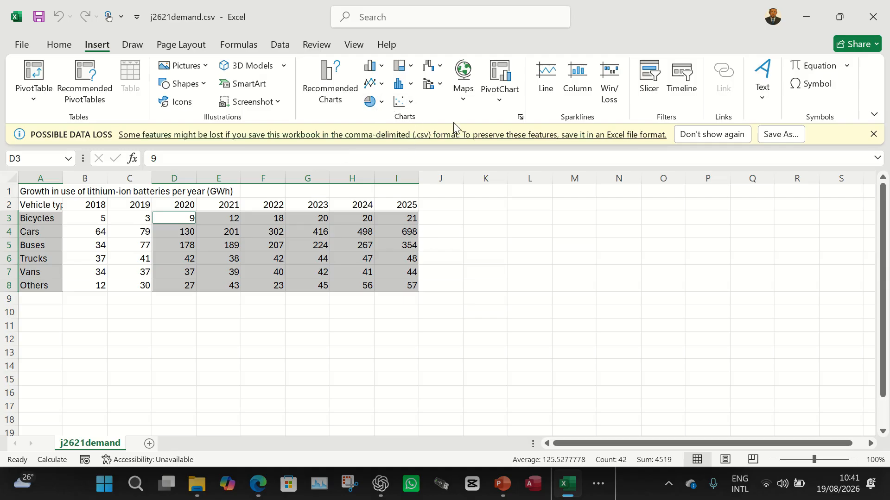
# Insert a stacked column chart of the selected data with vehicle types as the series, and move it over columns I to P
pyautogui.click(521, 119)
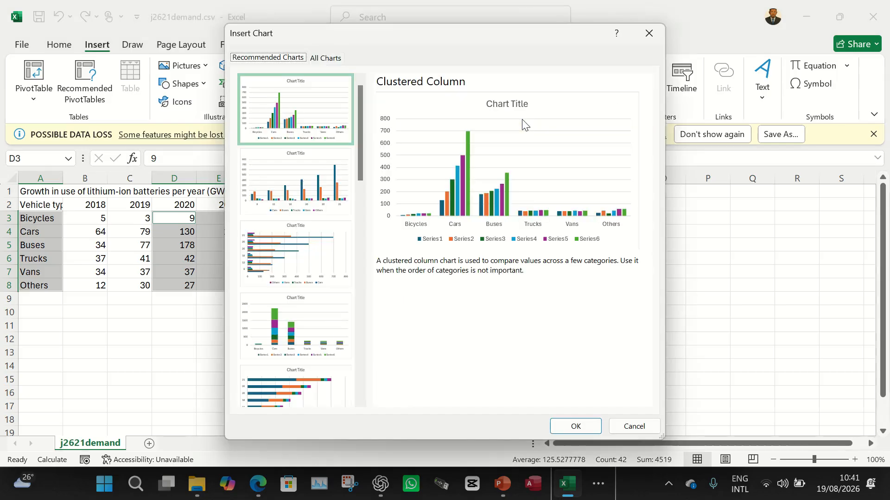
pyautogui.click(298, 321)
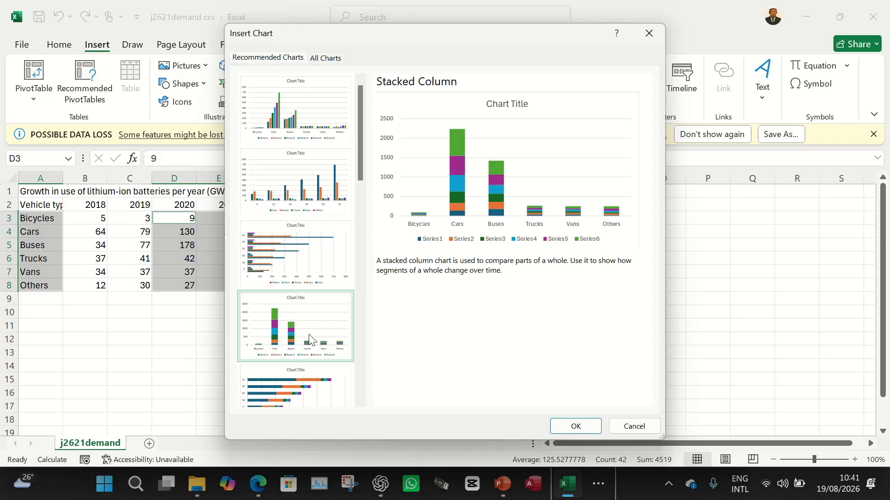
pyautogui.click(323, 57)
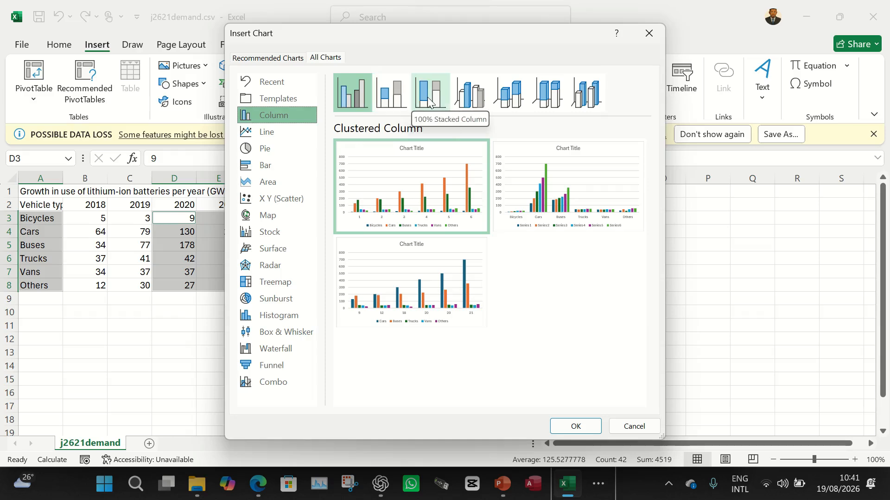
pyautogui.click(403, 101)
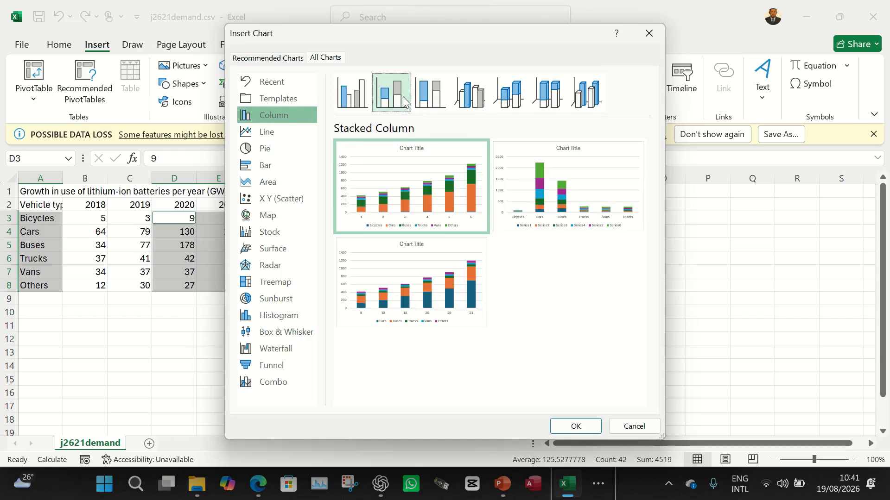
pyautogui.click(424, 98)
pyautogui.click(393, 107)
pyautogui.moveTo(423, 177)
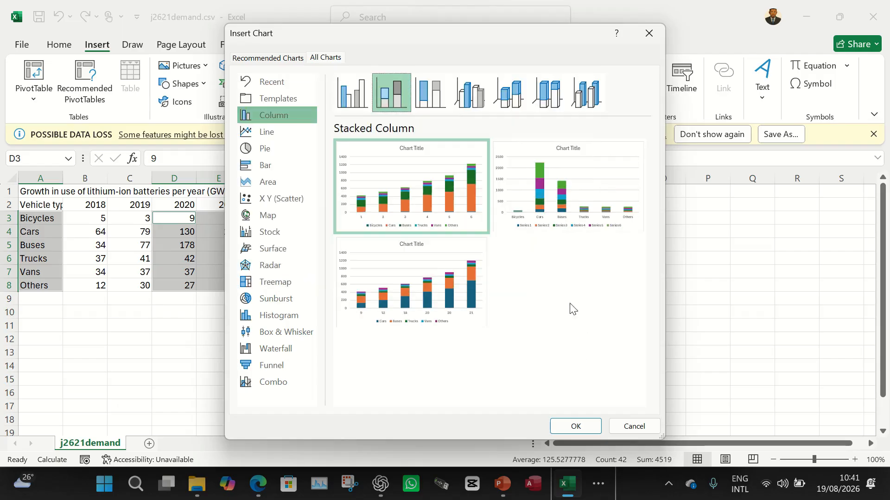
pyautogui.click(583, 429)
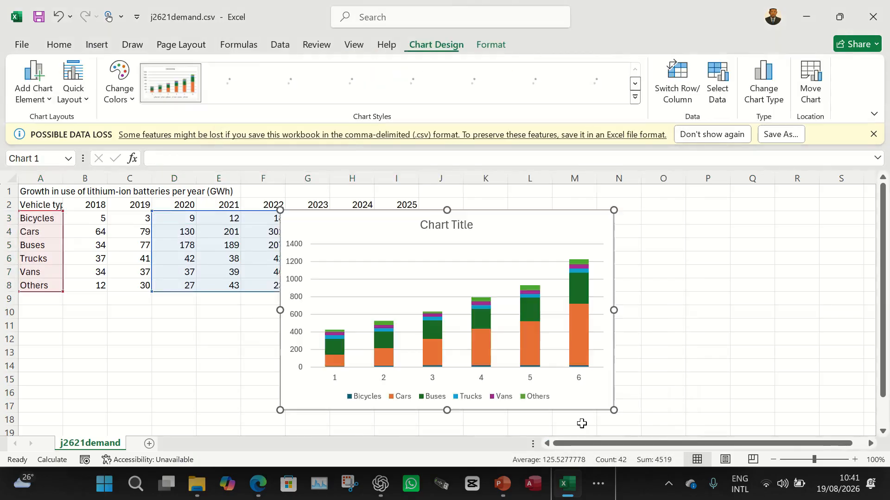
pyautogui.moveTo(507, 218); pyautogui.dragTo(627, 212)
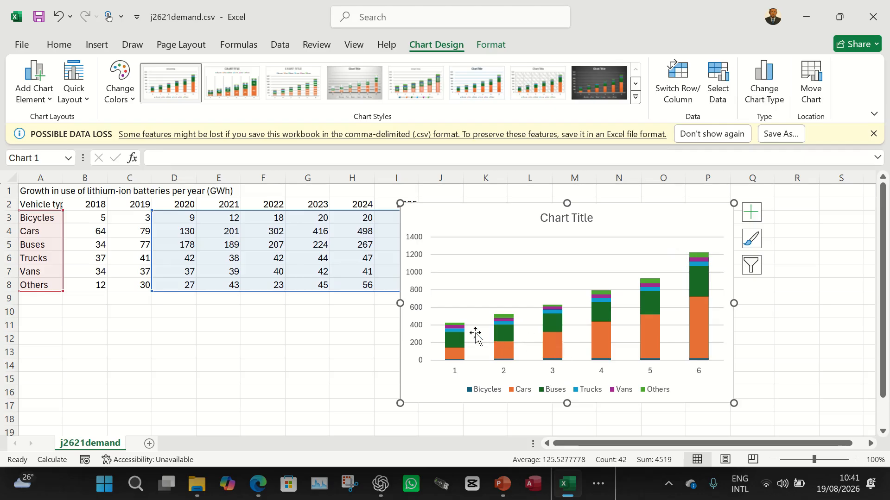
# Read the chart requirements of question 24 in the question paper and return to the workbook
pyautogui.moveTo(461, 333)
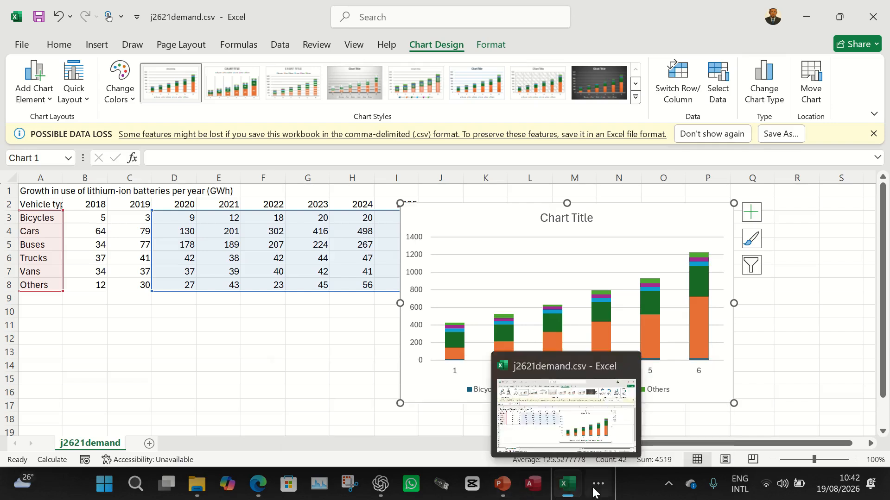
pyautogui.click(602, 477)
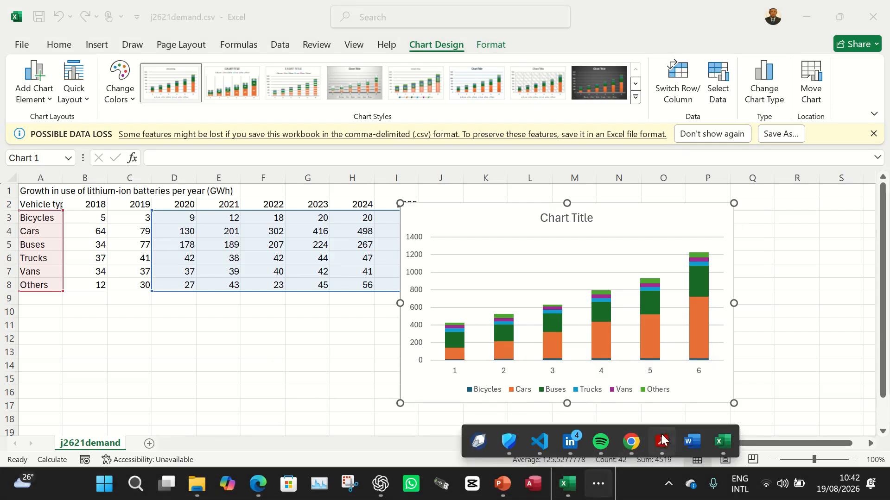
pyautogui.click(661, 444)
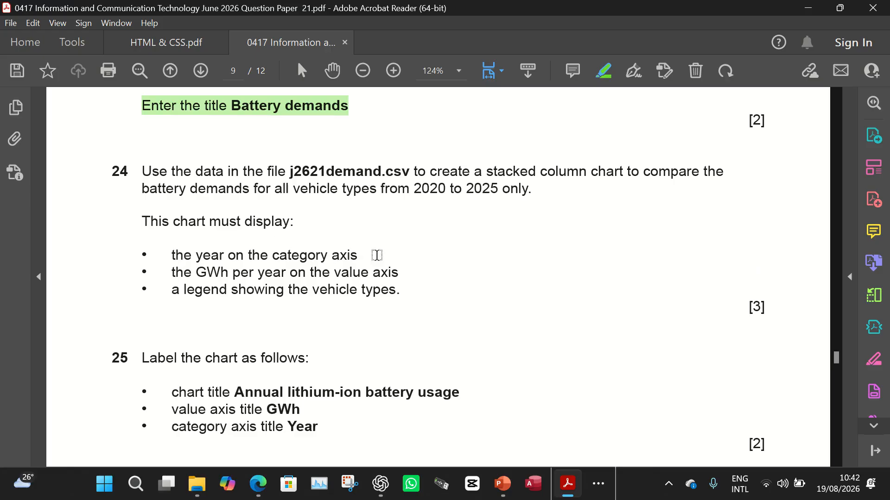
pyautogui.click(809, 9)
# Set the chart's category axis labels to the years 2020 to 2025 from D2:I2
pyautogui.click(455, 370)
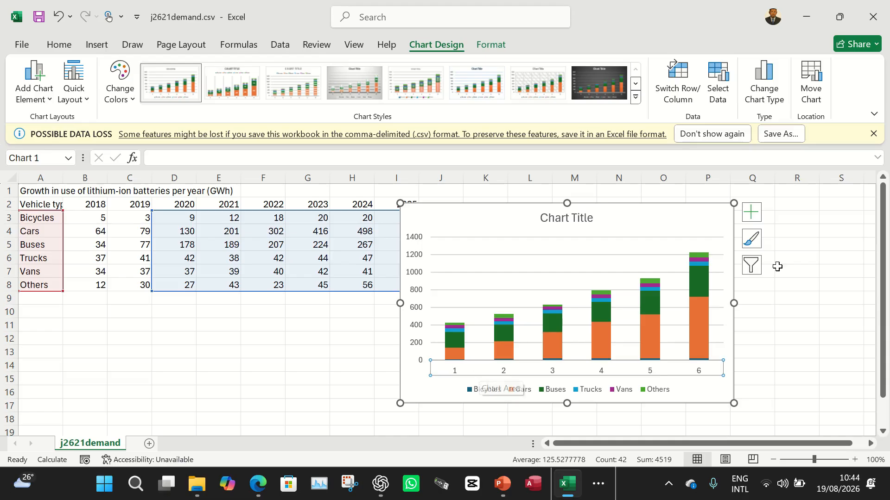
pyautogui.click(757, 220)
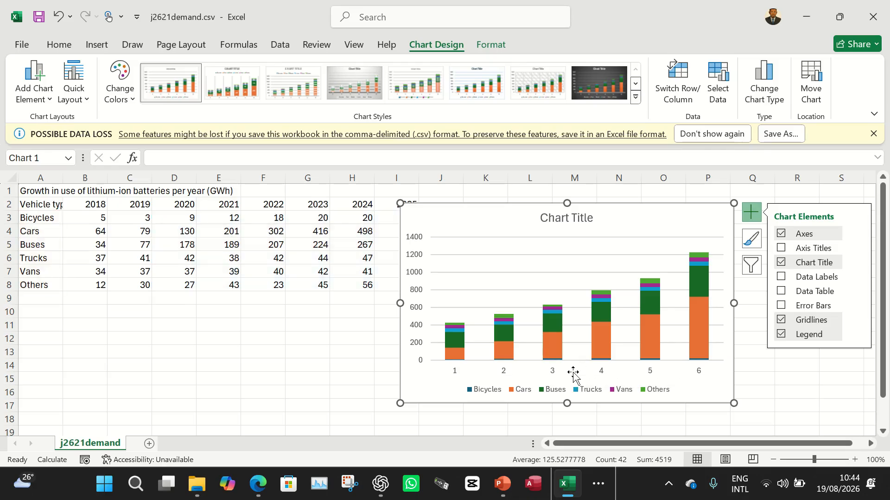
pyautogui.click(554, 373)
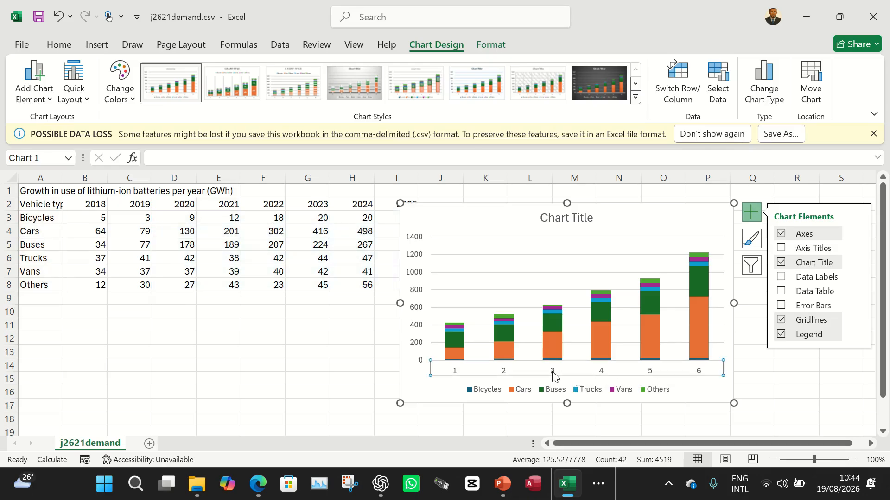
pyautogui.click(715, 91)
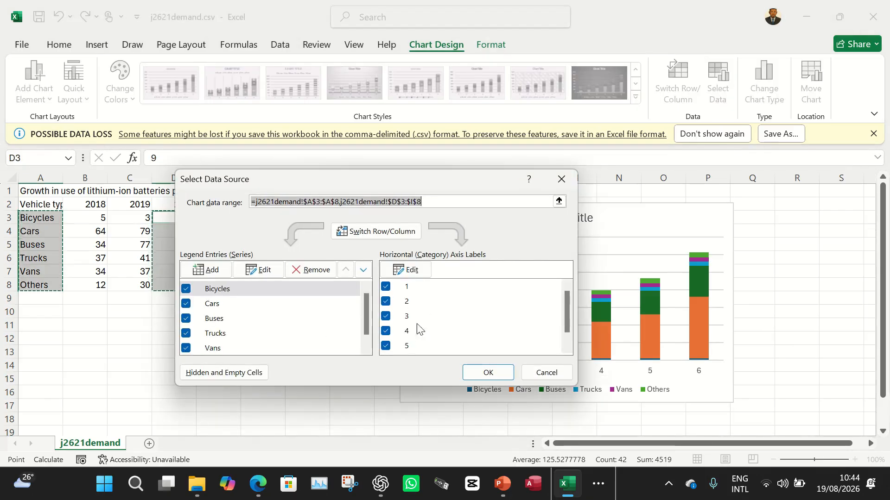
pyautogui.click(402, 269)
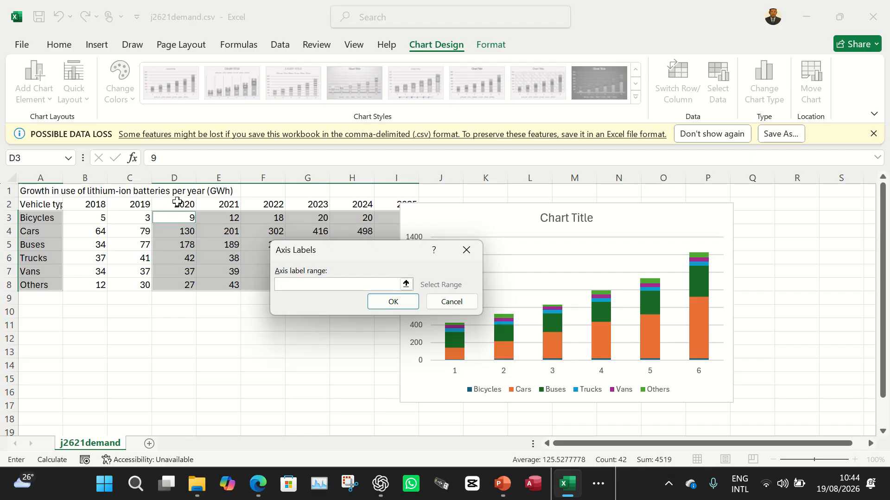
pyautogui.moveTo(186, 202); pyautogui.dragTo(391, 204)
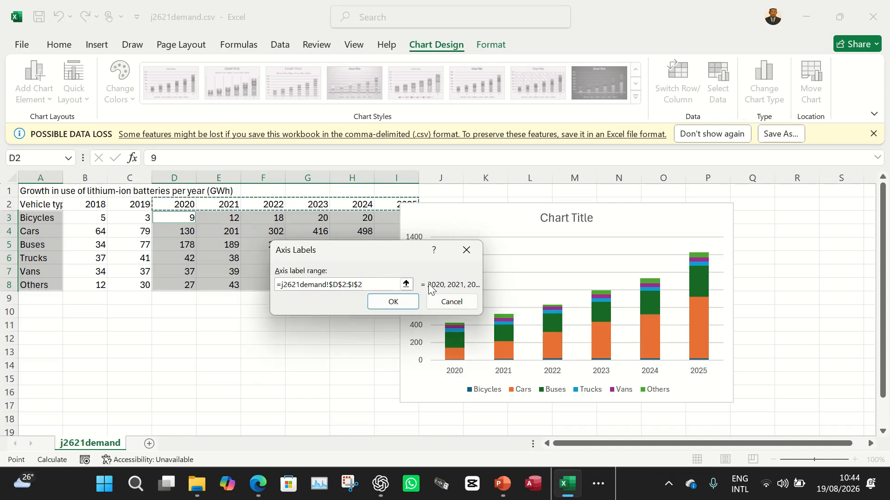
pyautogui.click(394, 302)
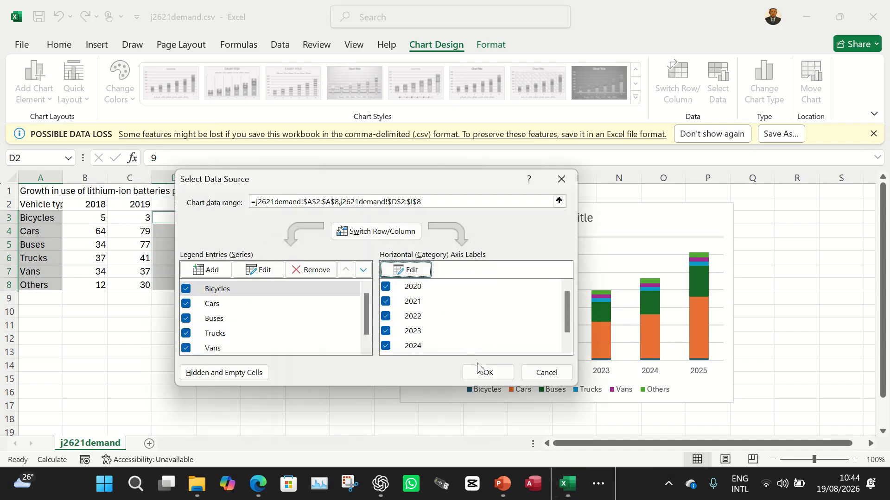
pyautogui.click(603, 481)
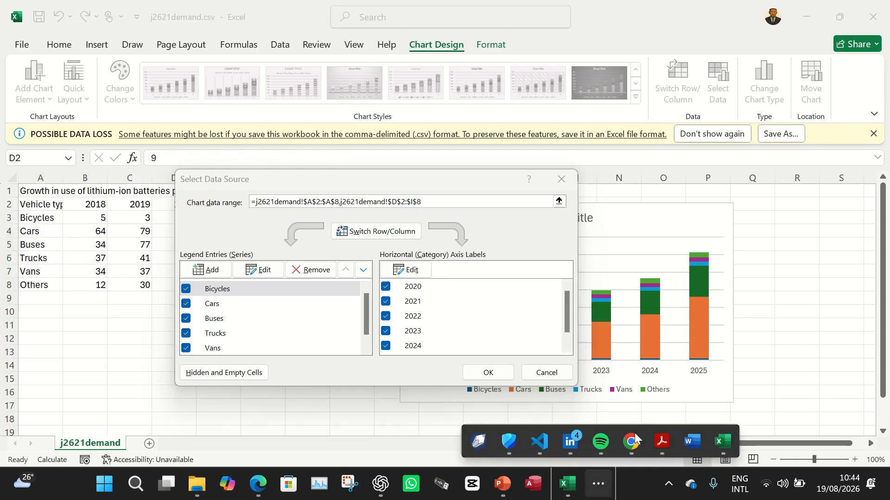
pyautogui.moveTo(667, 445)
pyautogui.click(488, 372)
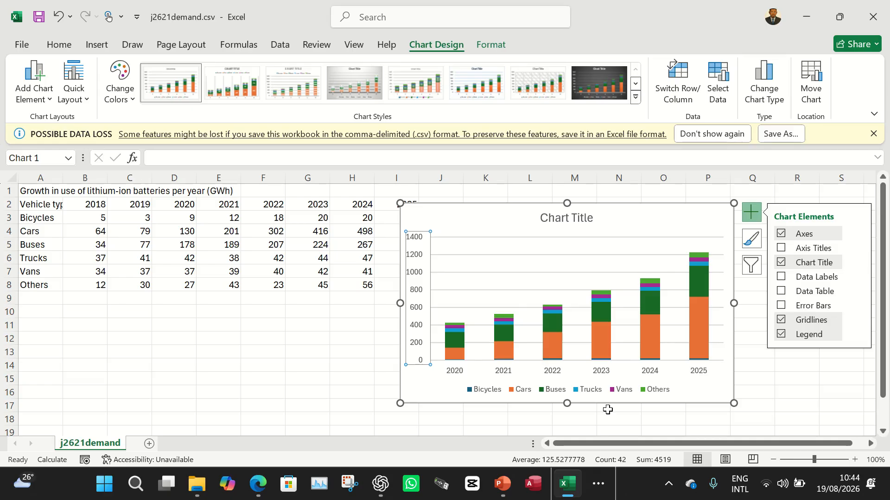
# Highlight the text of question 24 in the question paper and return to the j2621demand.csv workbook
pyautogui.click(598, 483)
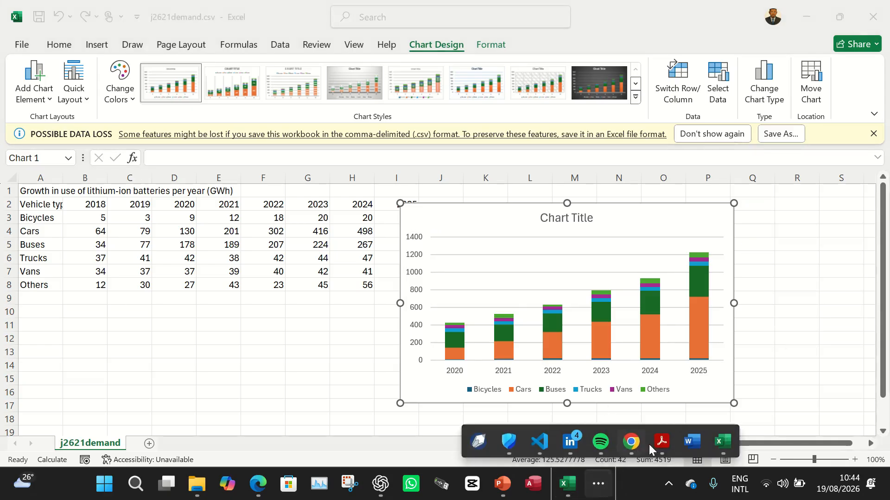
pyautogui.click(661, 442)
pyautogui.moveTo(405, 272); pyautogui.dragTo(167, 270)
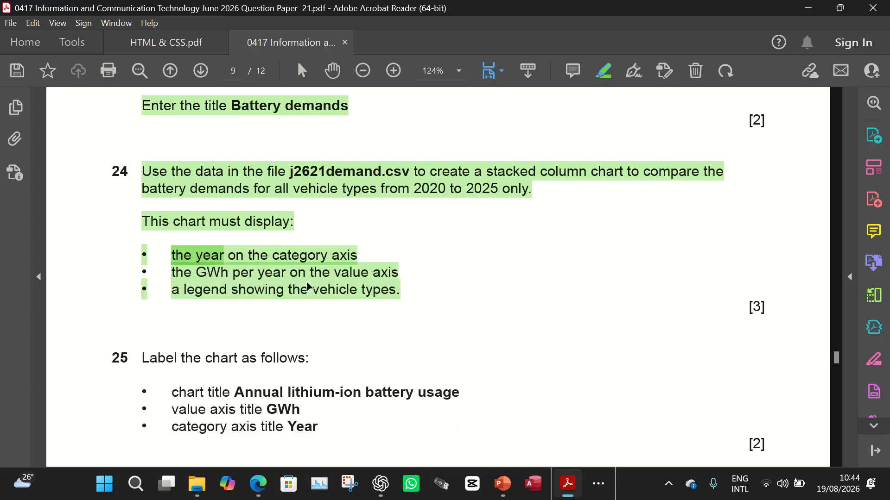
pyautogui.click(598, 484)
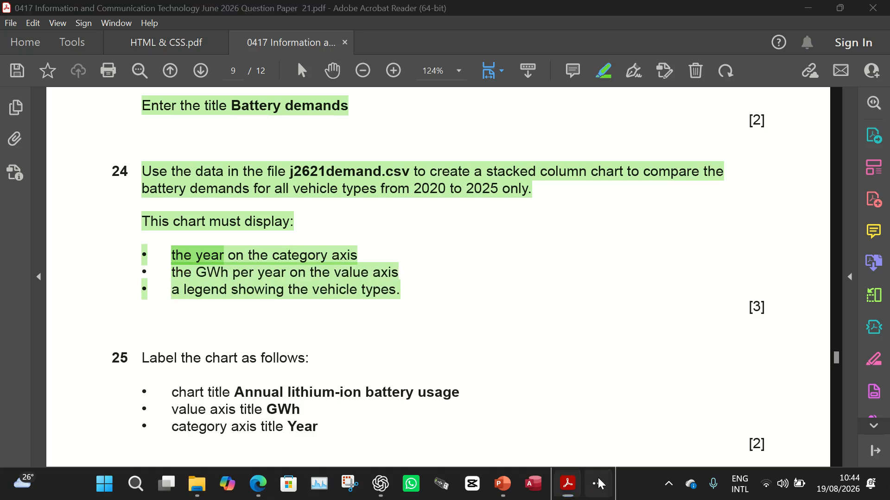
pyautogui.click(719, 454)
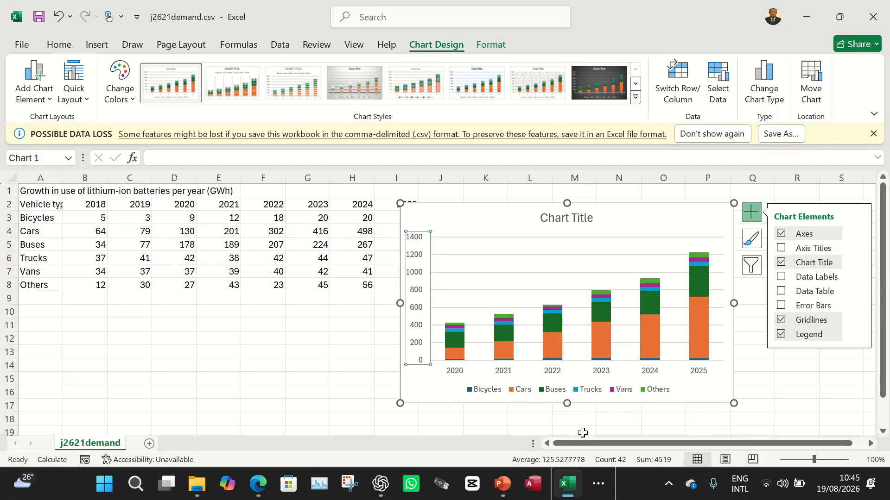
# Highlight "Label the chart as follows:" in question 25 of the question paper and leave the highlighter
pyautogui.click(598, 484)
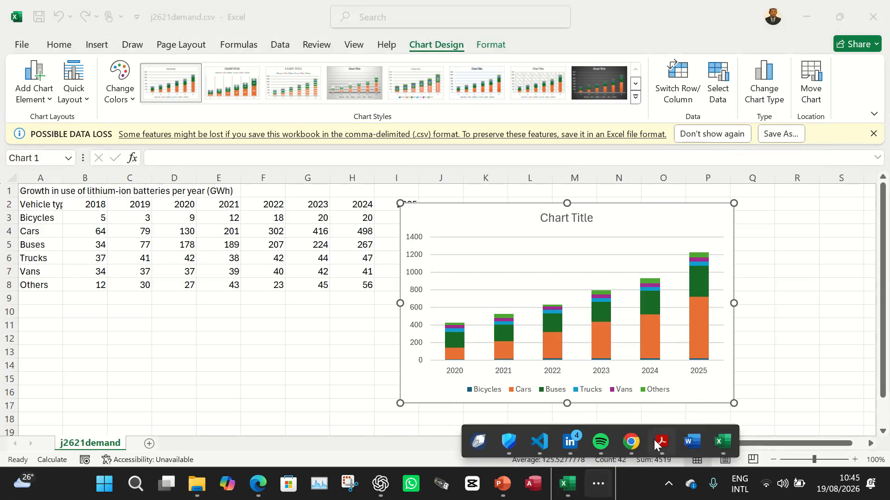
pyautogui.click(655, 440)
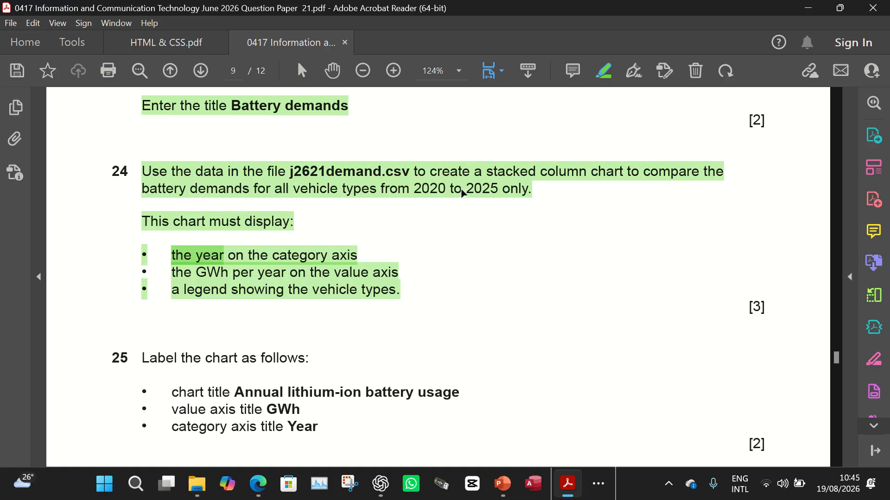
pyautogui.scroll(-3, 336, 257)
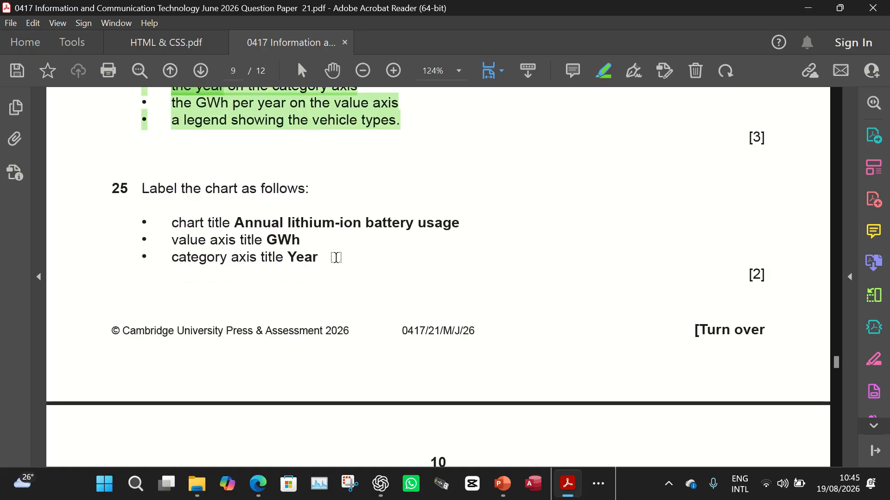
pyautogui.moveTo(143, 188); pyautogui.dragTo(313, 188)
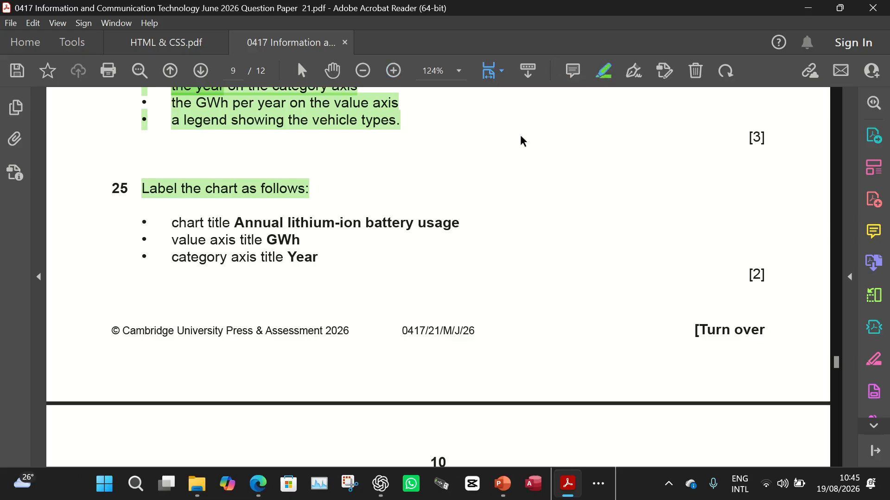
pyautogui.press('Escape')
# Copy the chart title "Annual lithium-ion battery usage" from question 25 of the question paper and replace the Excel chart's placeholder title with it
pyautogui.moveTo(462, 227); pyautogui.dragTo(249, 229)
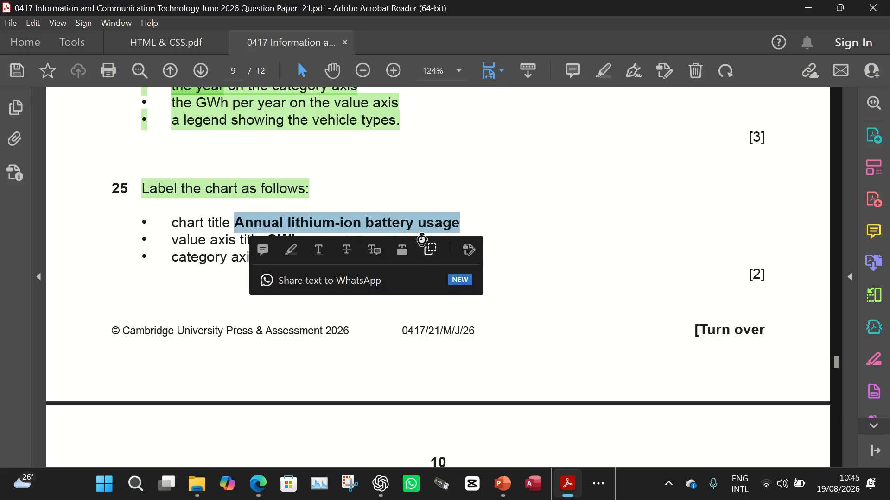
pyautogui.click(430, 254)
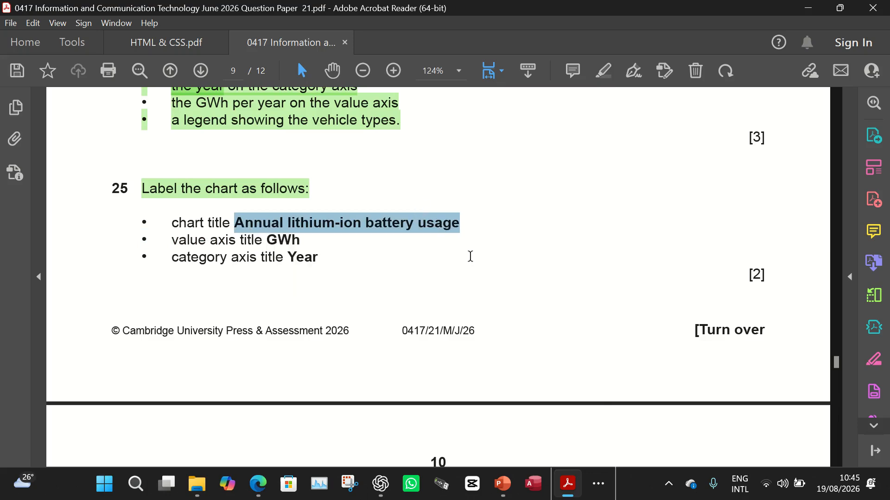
pyautogui.click(598, 485)
pyautogui.click(722, 442)
pyautogui.click(546, 218)
pyautogui.doubleClick(550, 218)
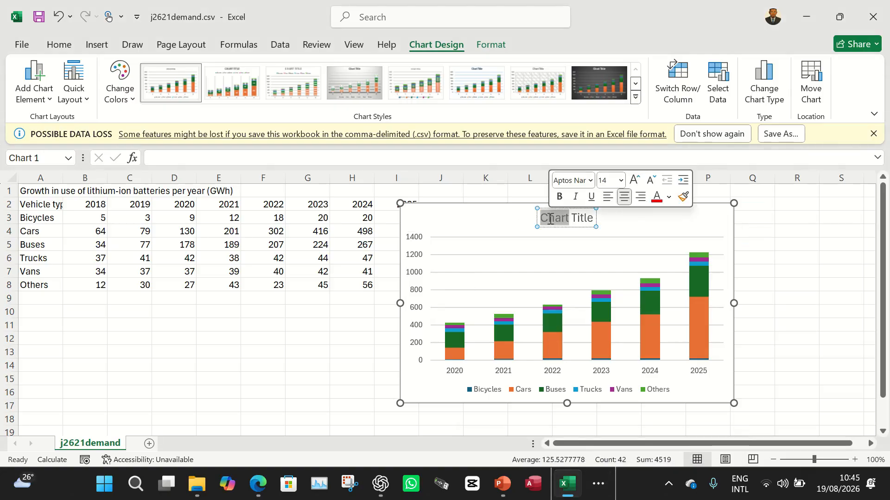
pyautogui.tripleClick(549, 218)
pyautogui.hotkey('ctrl', 'v')
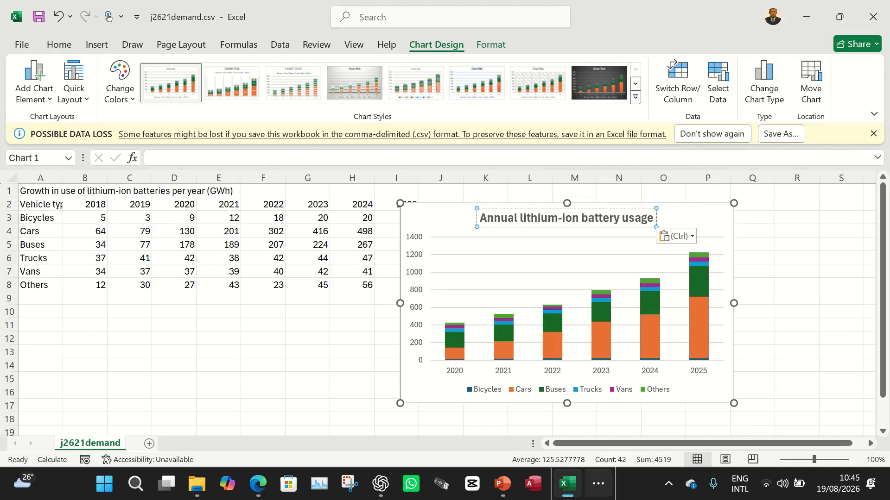
# Check the axis titles required by question 25 in the question paper and return to the j2621demand.csv workbook
pyautogui.click(598, 483)
pyautogui.click(674, 450)
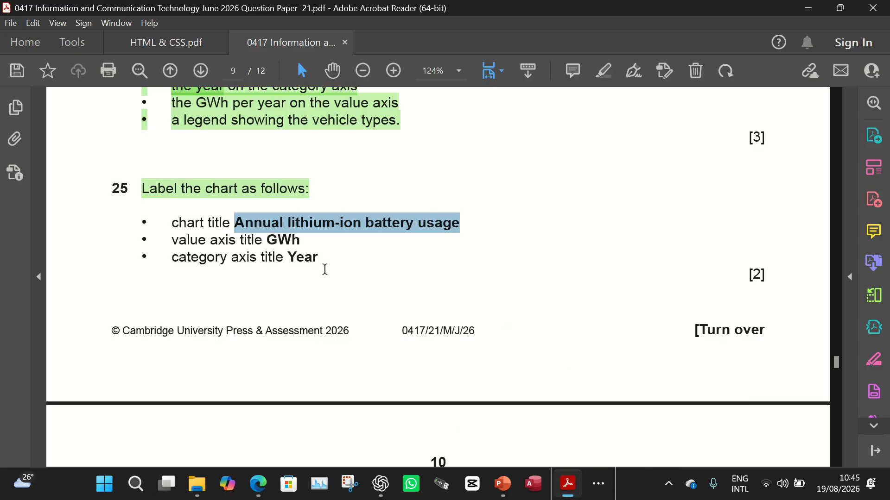
pyautogui.click(598, 484)
pyautogui.click(723, 441)
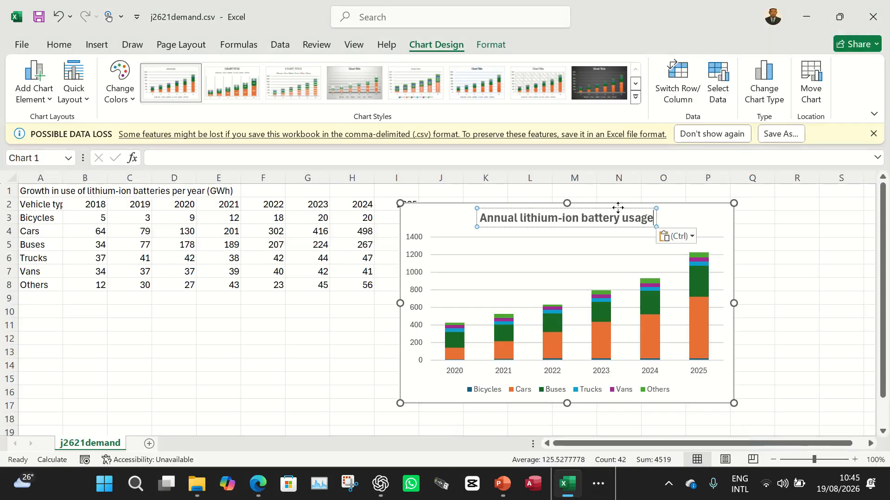
# Add axis titles to the stacked column chart
pyautogui.click(726, 233)
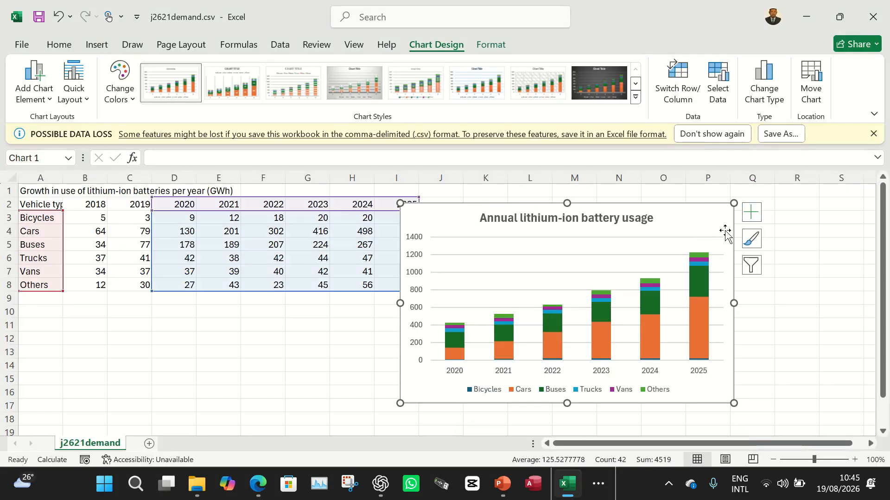
pyautogui.click(751, 211)
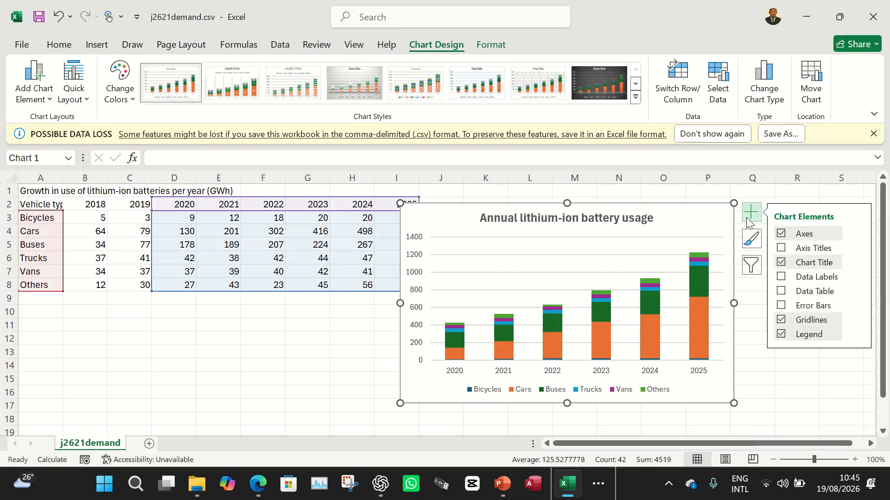
pyautogui.click(783, 251)
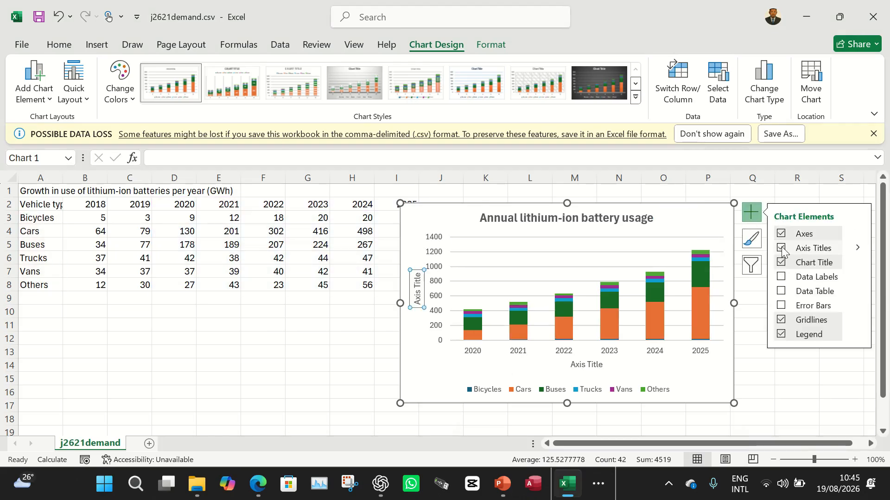
# Replace the placeholder title of the chart's horizontal category axis with "Year"
pyautogui.click(593, 365)
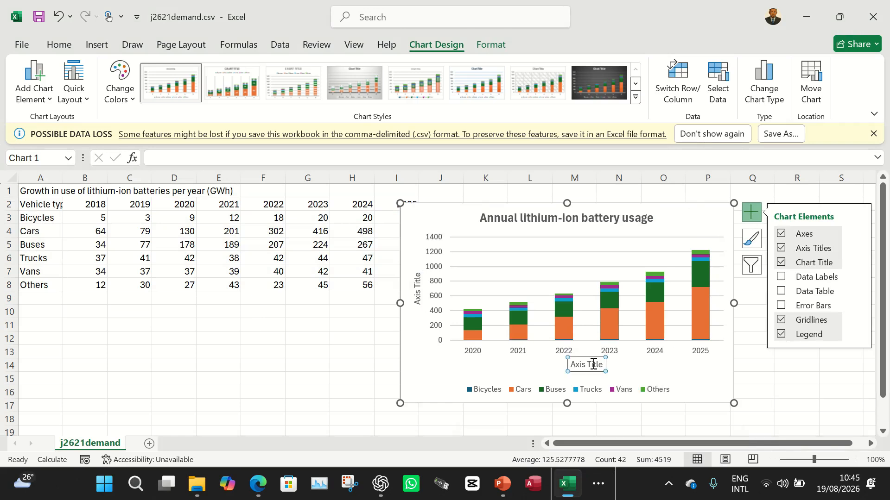
pyautogui.doubleClick(593, 365)
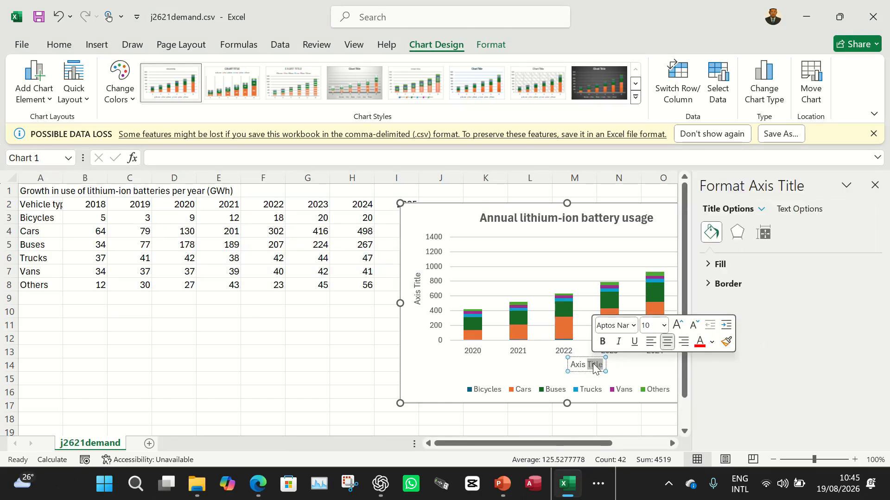
pyautogui.press('BackSpace')
pyautogui.press('BackSpace')
pyautogui.press('BackSpace')
pyautogui.press('BackSpace')
pyautogui.press('BackSpace')
pyautogui.press('BackSpace')
pyautogui.write('Y')
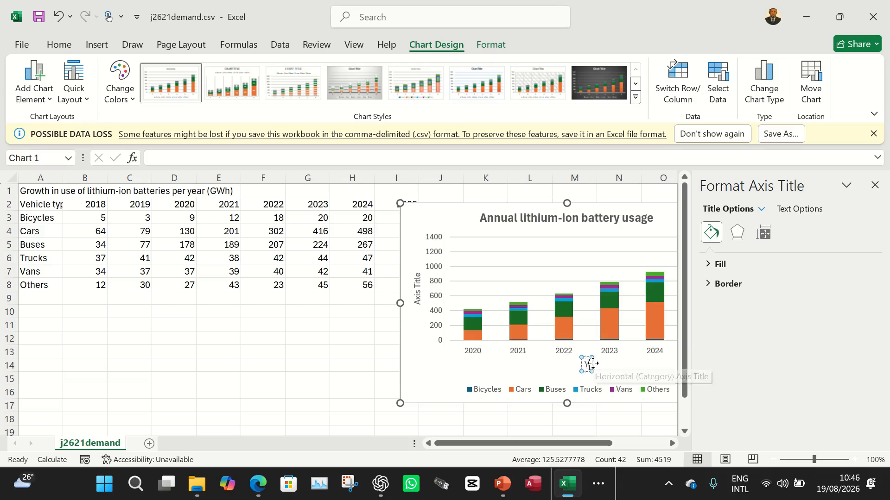
pyautogui.write('ear')
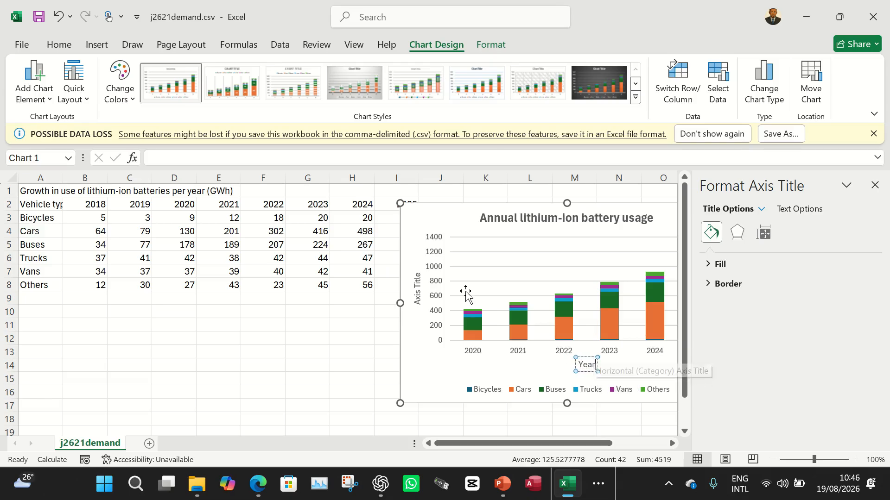
# Replace the placeholder title of the chart's vertical value axis with "Gwh" and deselect the chart
pyautogui.doubleClick(417, 289)
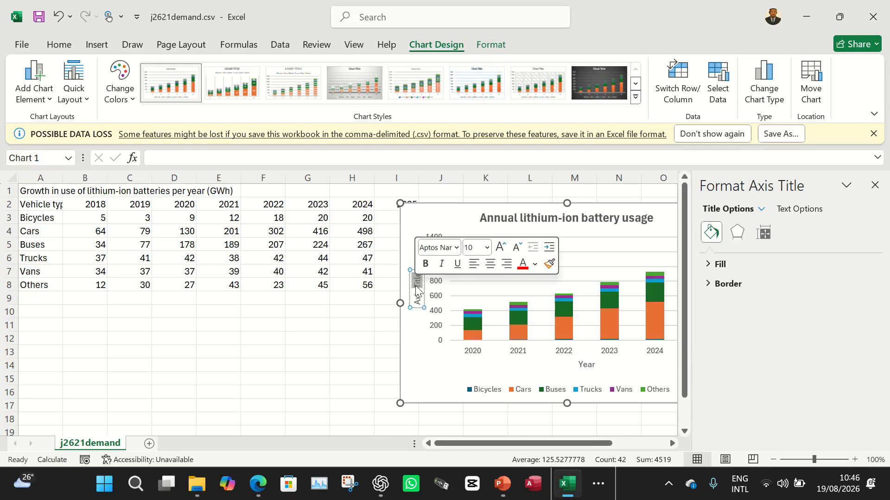
pyautogui.press('BackSpace')
pyautogui.press('BackSpace')
pyautogui.press('BackSpace')
pyautogui.press('BackSpace')
pyautogui.press('BackSpace')
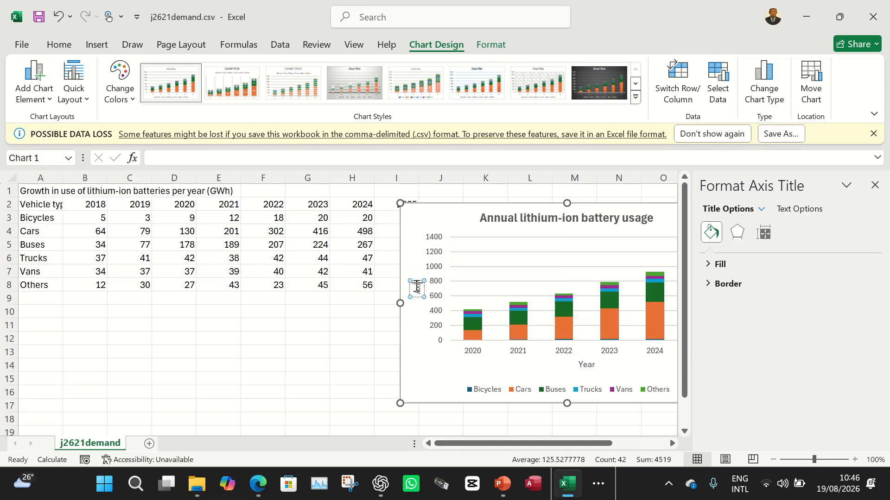
pyautogui.write('GWh')
pyautogui.click(875, 185)
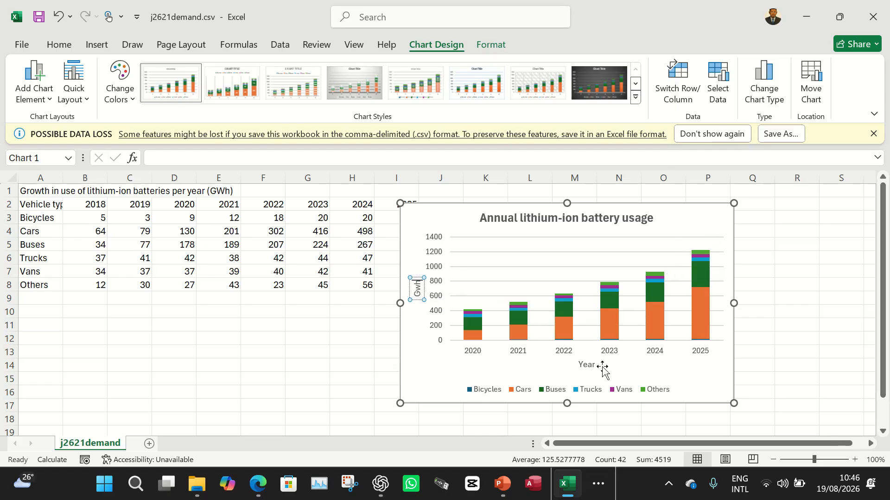
pyautogui.click(814, 352)
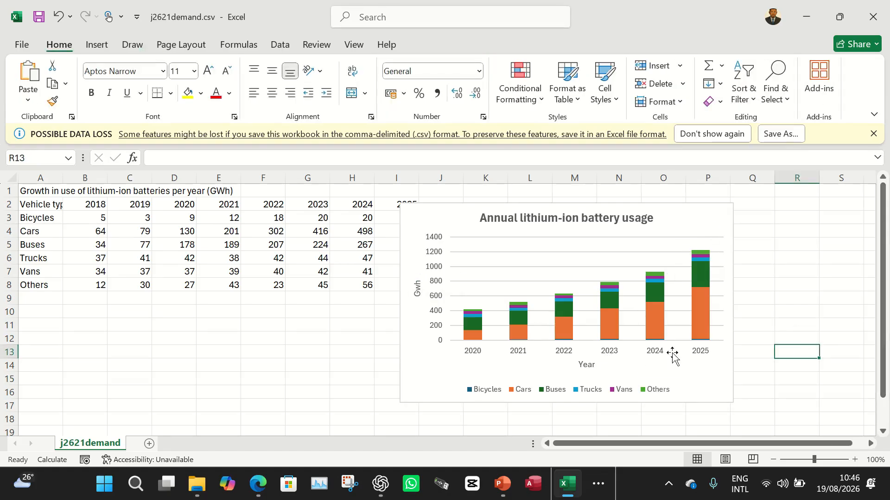
# Highlight the chart label requirements of question 25 in the question paper, read question 26 and return to the workbook
pyautogui.click(598, 494)
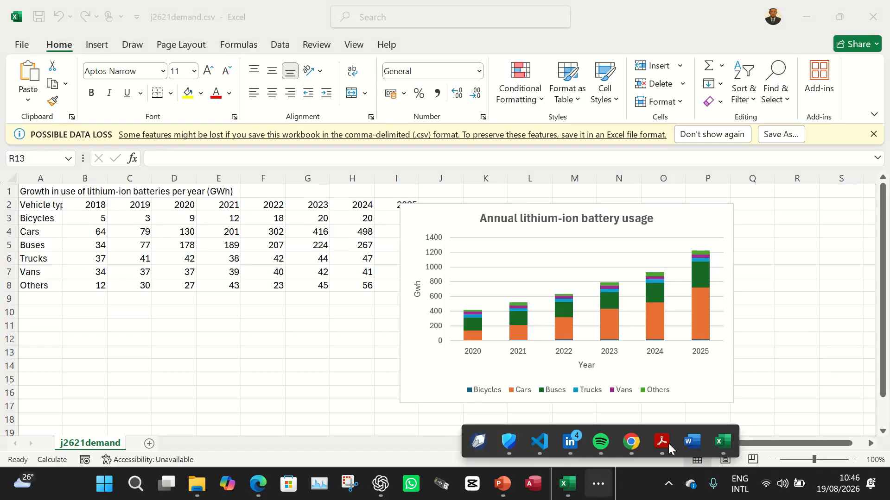
pyautogui.click(660, 445)
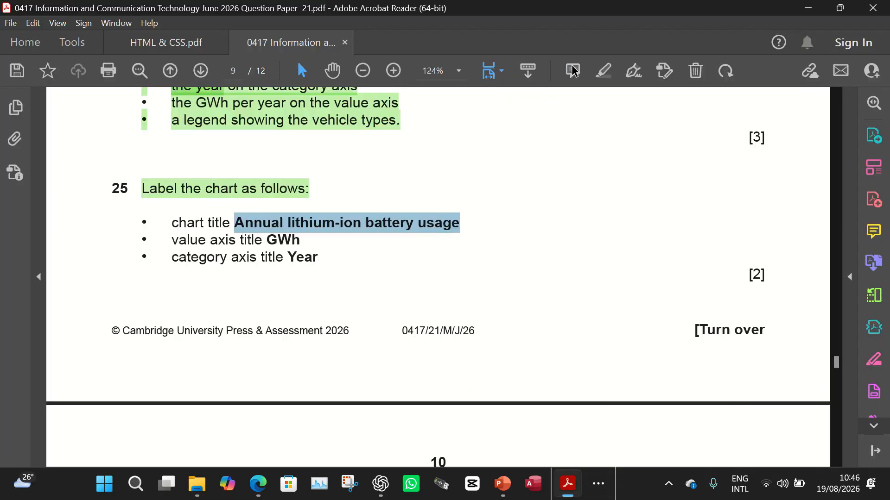
pyautogui.click(609, 74)
pyautogui.moveTo(316, 256)
pyautogui.mouseDown()
pyautogui.moveTo(159, 224)
pyautogui.moveTo(323, 253)
pyautogui.mouseUp()
pyautogui.click(167, 225)
pyautogui.scroll(-8, 327, 254)
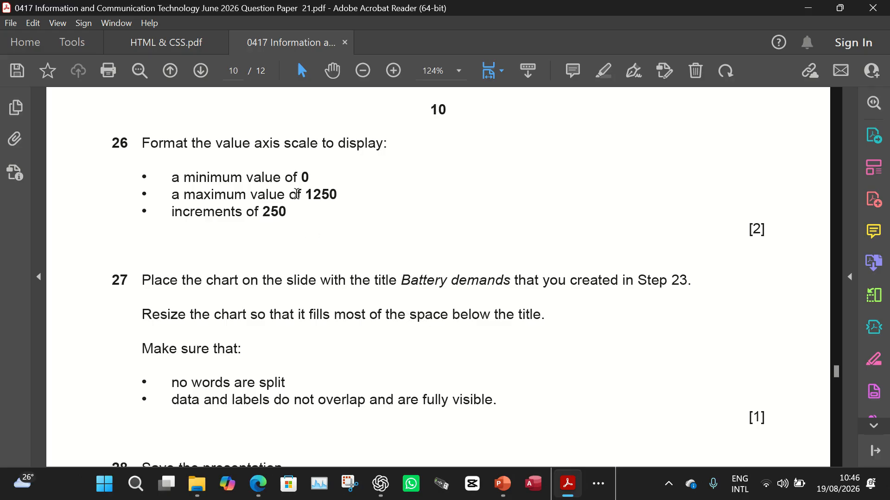
pyautogui.click(600, 494)
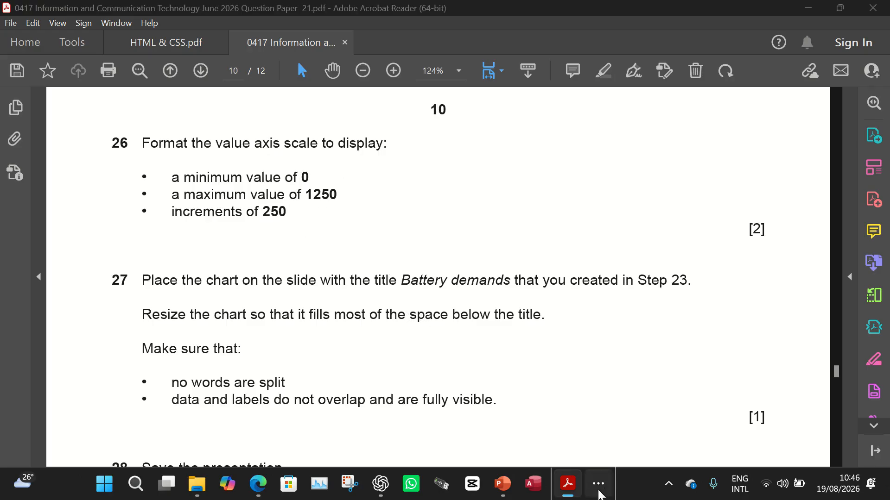
pyautogui.click(721, 443)
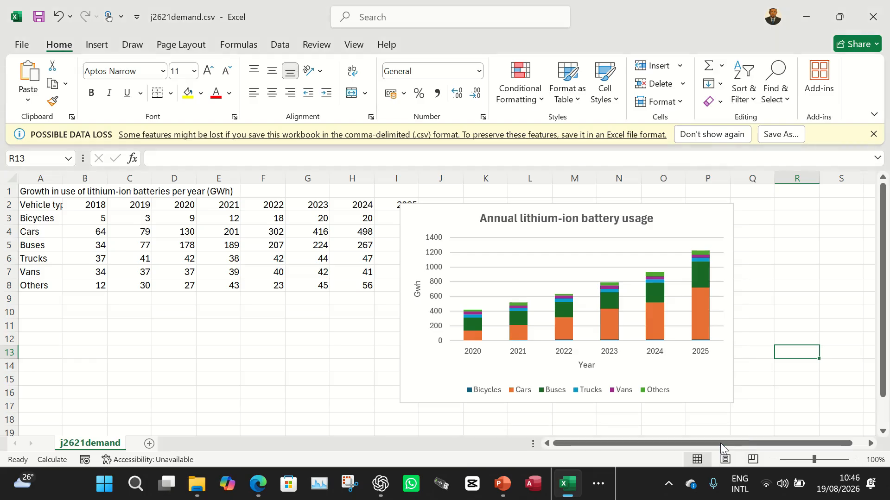
# Set the maximum bound of the chart's value axis to 1250
pyautogui.doubleClick(436, 311)
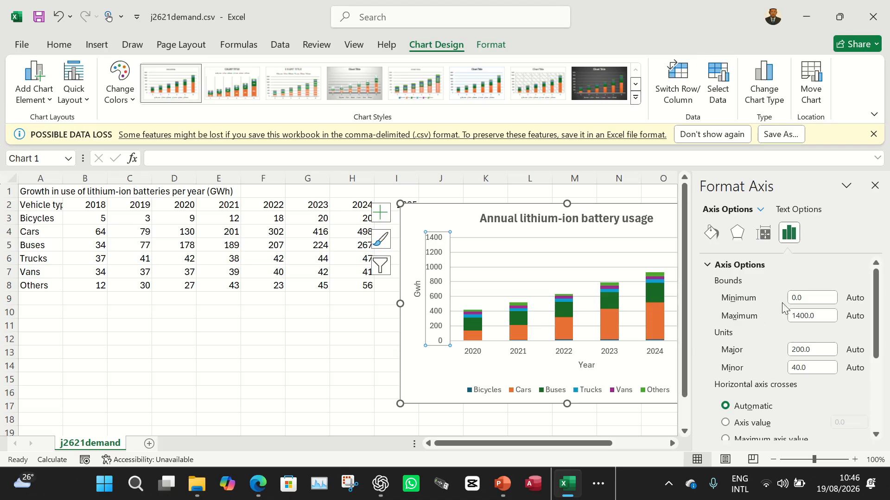
pyautogui.scroll(-1, 779, 302)
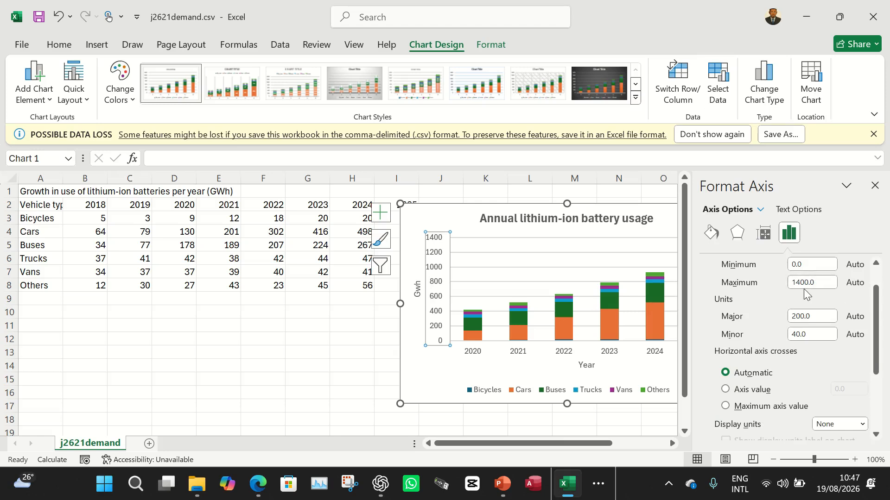
pyautogui.click(598, 484)
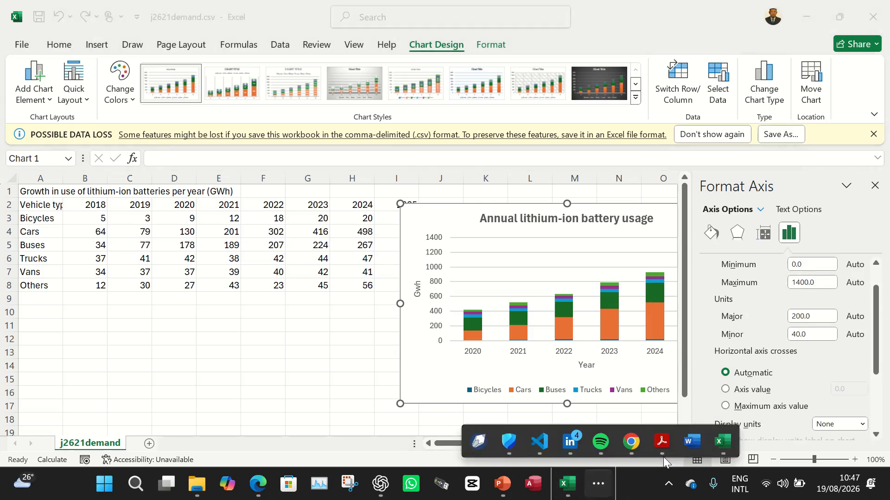
pyautogui.moveTo(663, 456)
pyautogui.moveTo(707, 392)
pyautogui.click(810, 283)
pyautogui.click(818, 282)
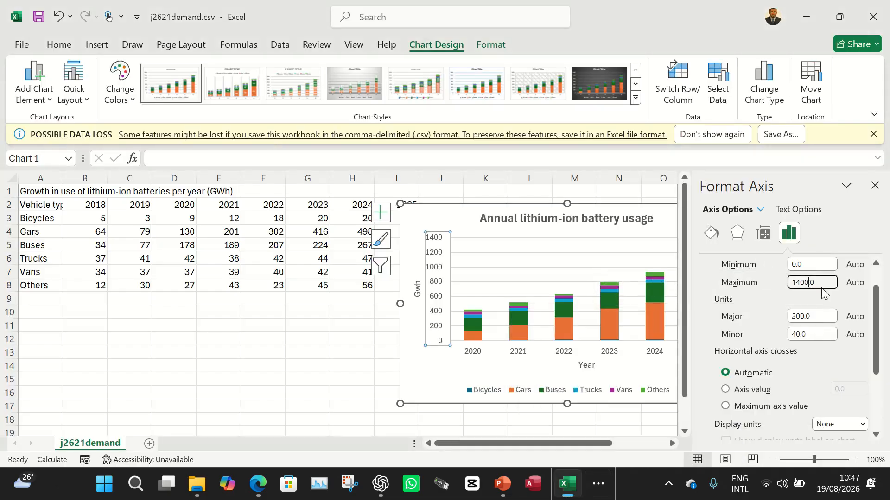
pyautogui.moveTo(815, 282); pyautogui.dragTo(777, 283)
pyautogui.write('1250')
pyautogui.click(825, 315)
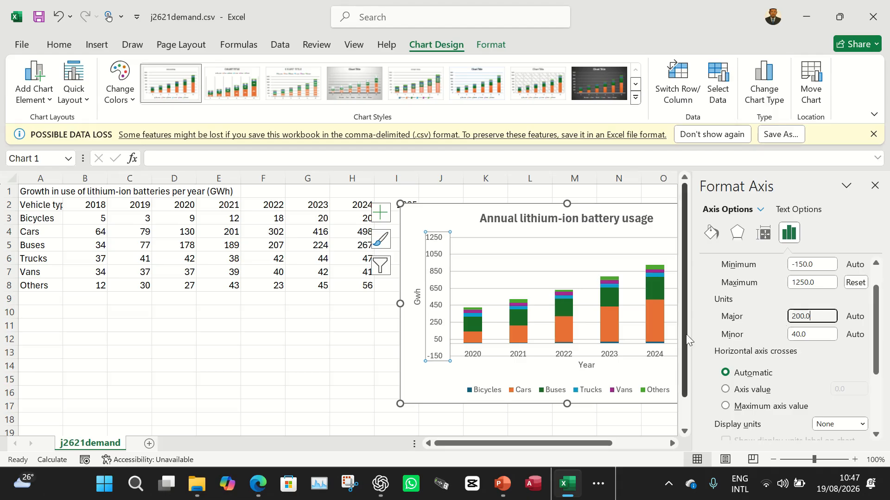
# Check the required increments in the question paper preview and set the value axis major unit to 250
pyautogui.click(600, 484)
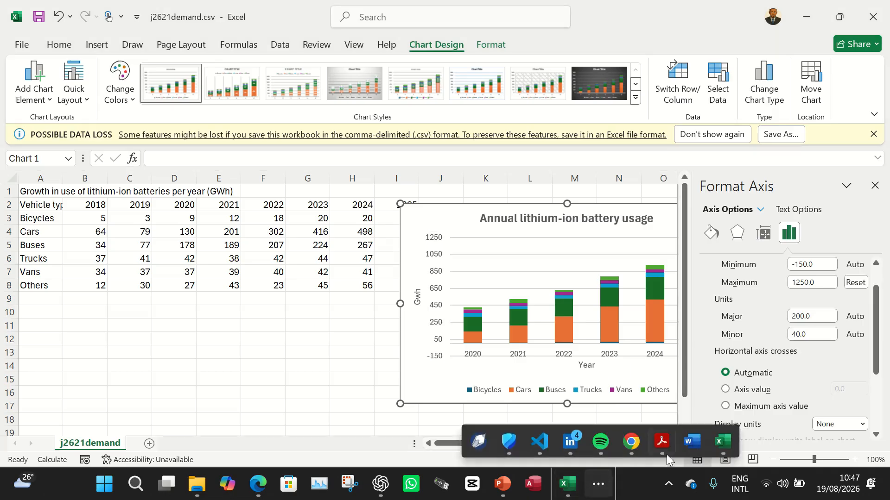
pyautogui.moveTo(666, 455)
pyautogui.click(697, 390)
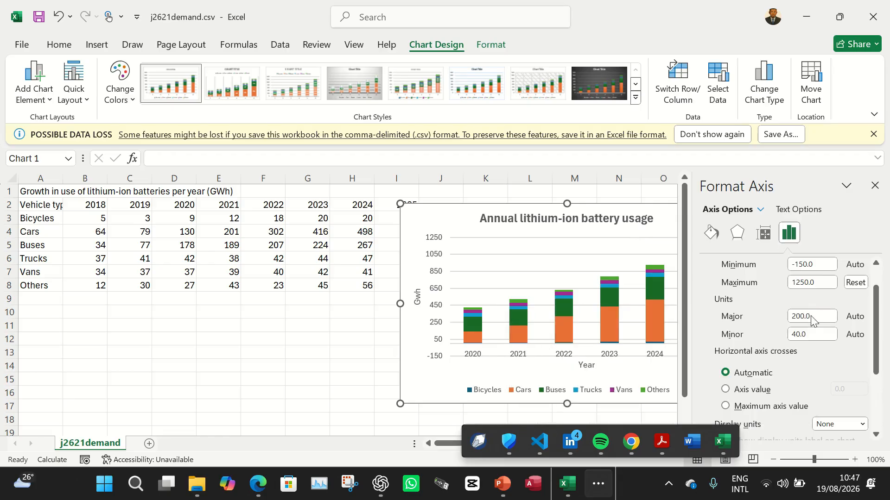
pyautogui.click(801, 317)
pyautogui.press('BackSpace')
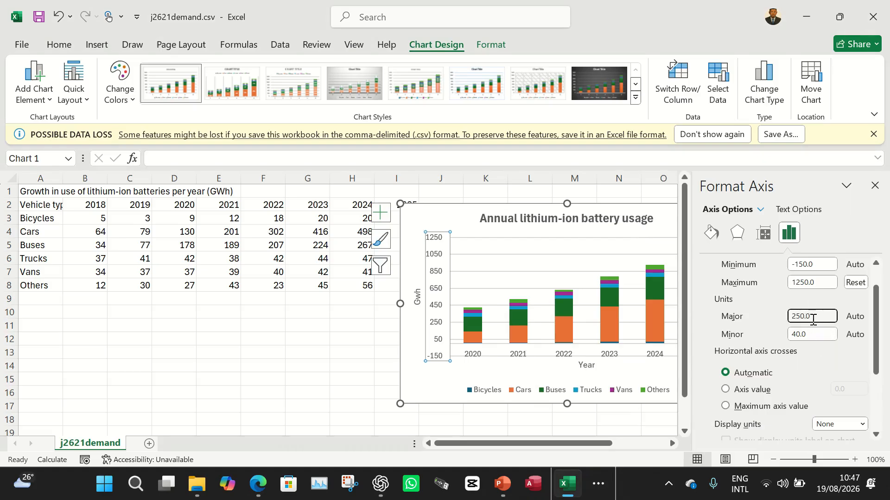
pyautogui.click(820, 282)
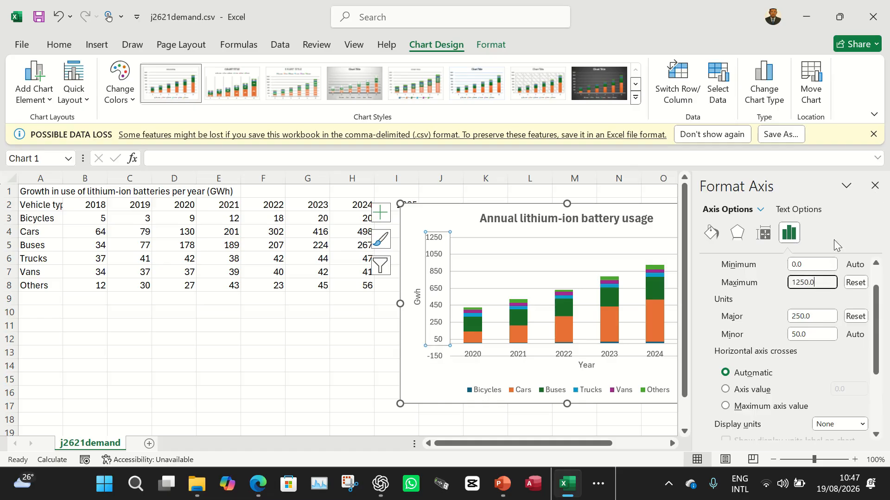
# Reopen the chart's value axis formatting, try to set the minor unit to 0, and close the formatting options
pyautogui.click(874, 186)
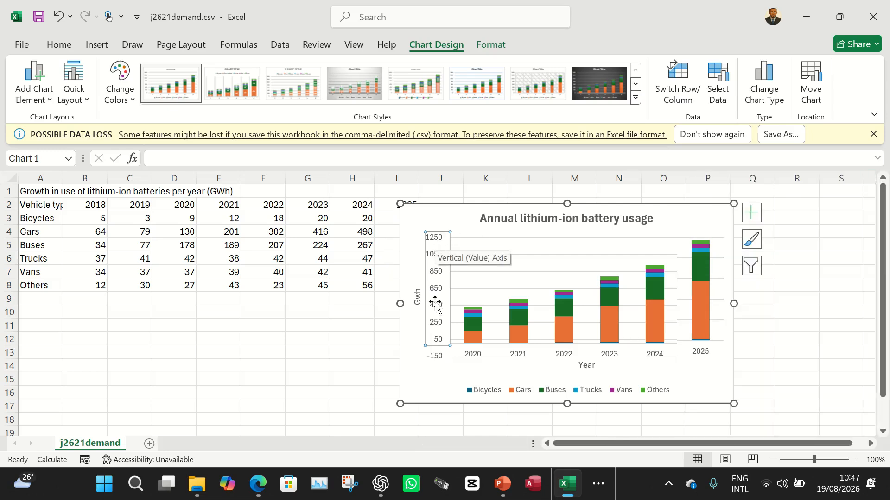
pyautogui.click(435, 357)
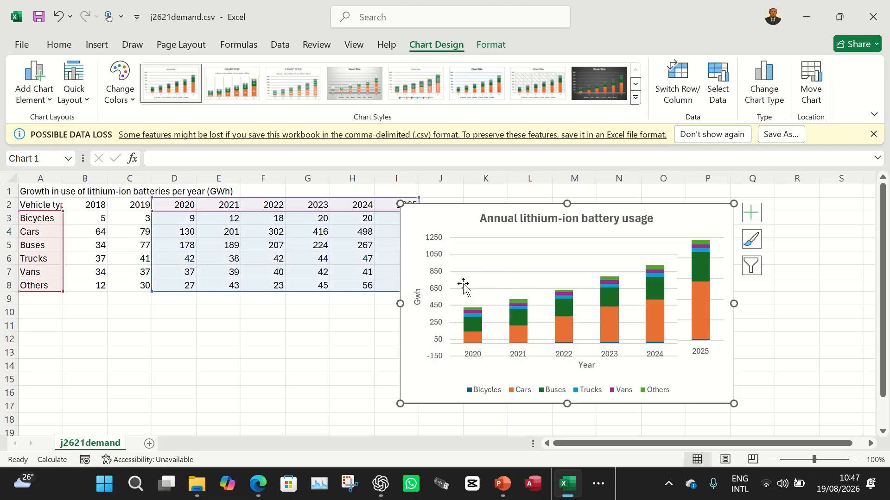
pyautogui.doubleClick(436, 289)
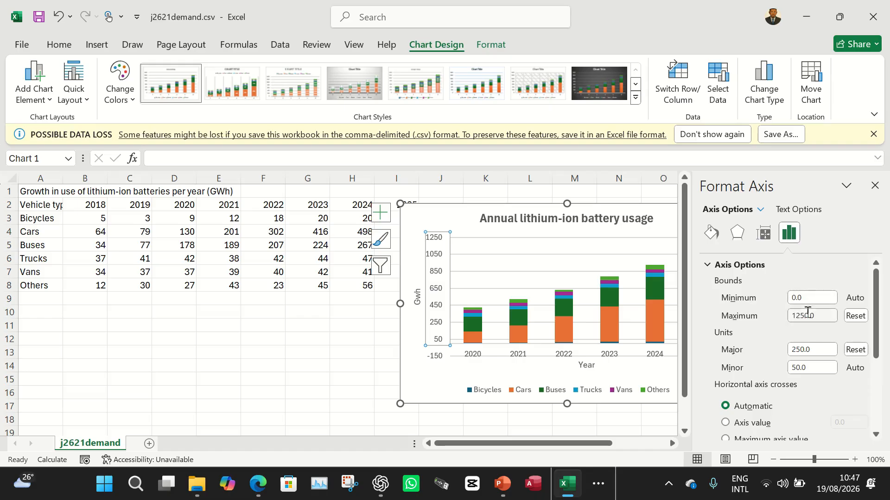
pyautogui.click(801, 368)
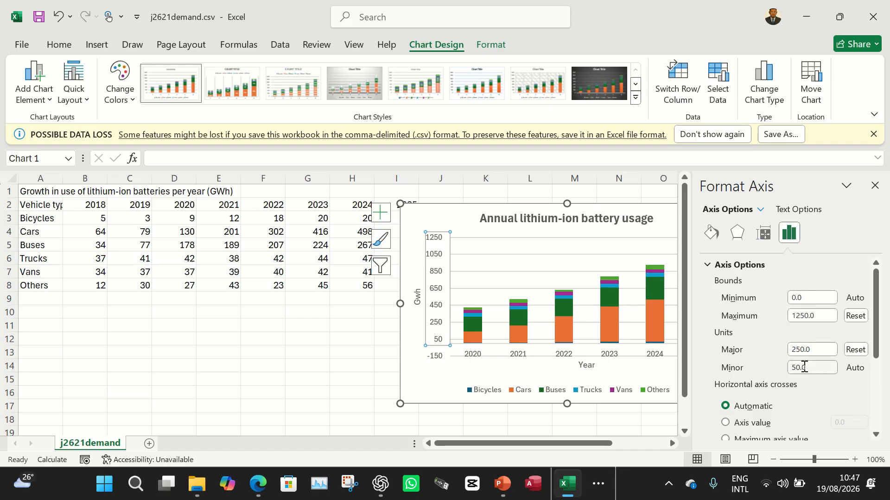
pyautogui.press('BackSpace')
pyautogui.write('0')
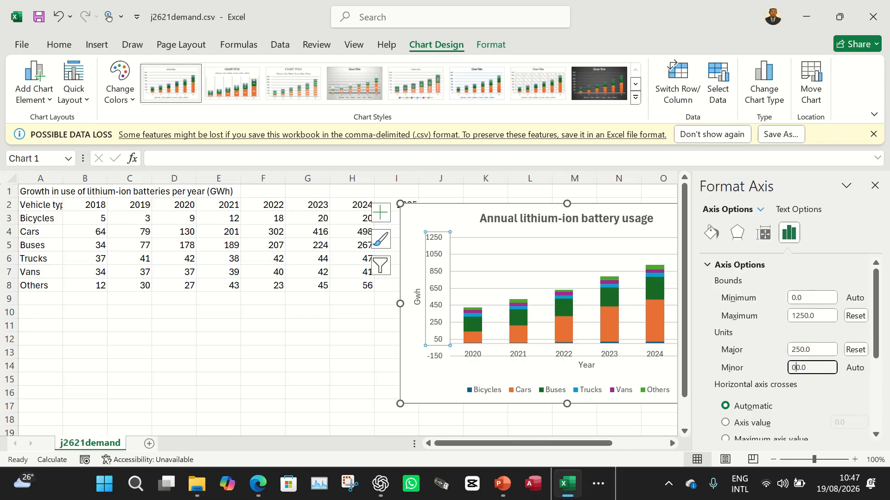
pyautogui.click(873, 187)
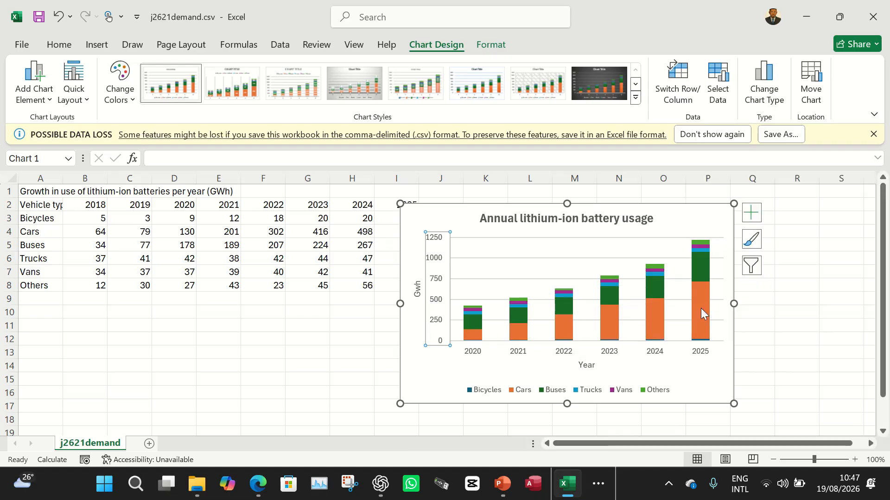
# Check the bounds and units of the chart's value axis once more and close the axis formatting
pyautogui.doubleClick(438, 325)
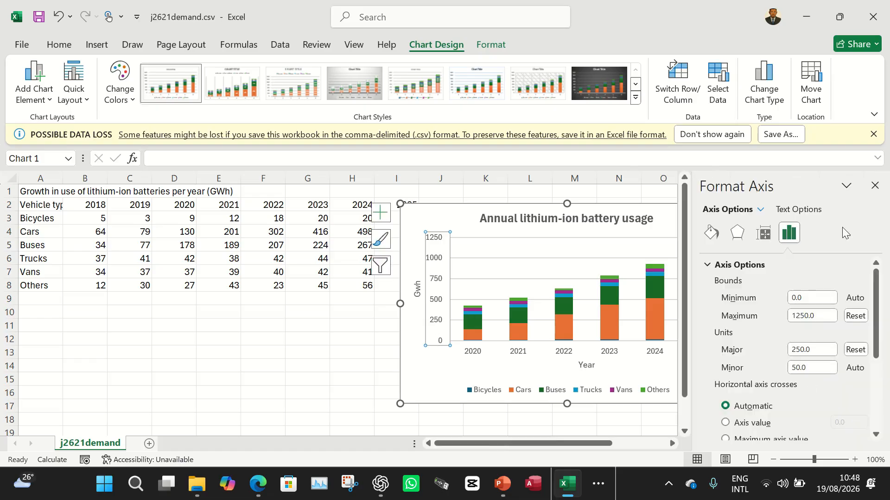
pyautogui.click(874, 186)
pyautogui.click(451, 353)
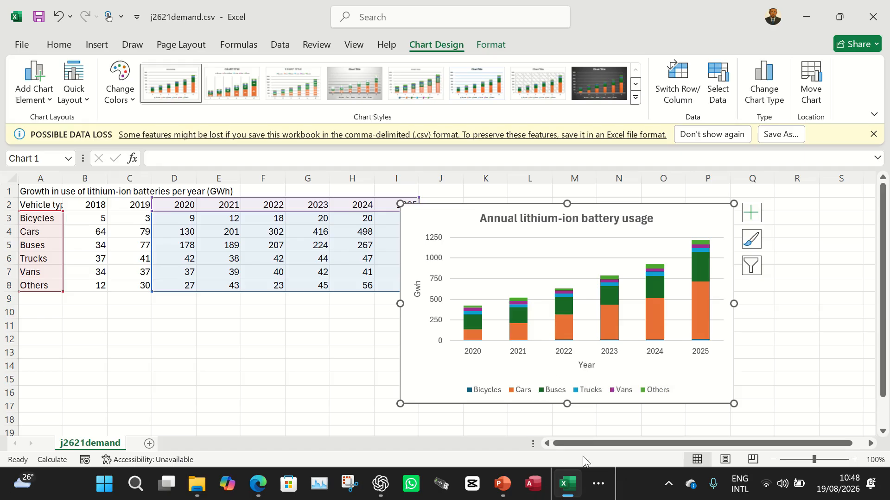
# Switch to the question paper in Acrobat Reader, dismiss the file-sharing prompt and highlight the value axis requirements of question 26
pyautogui.click(610, 492)
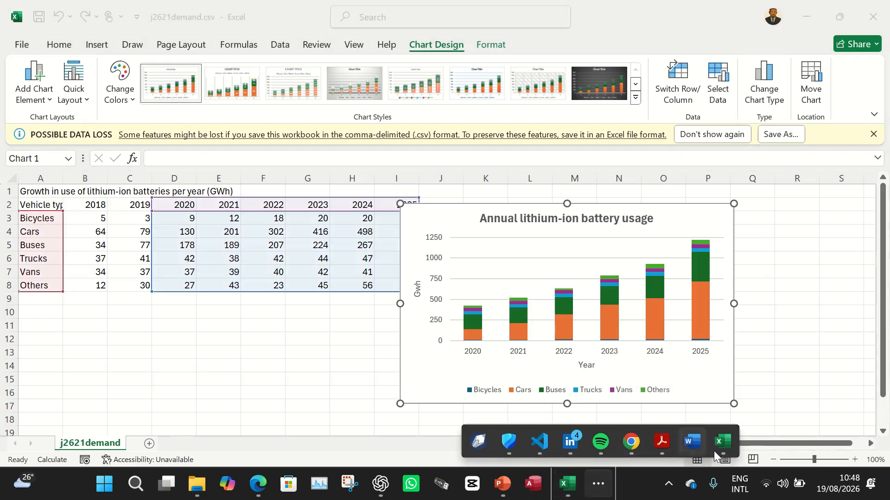
pyautogui.click(715, 451)
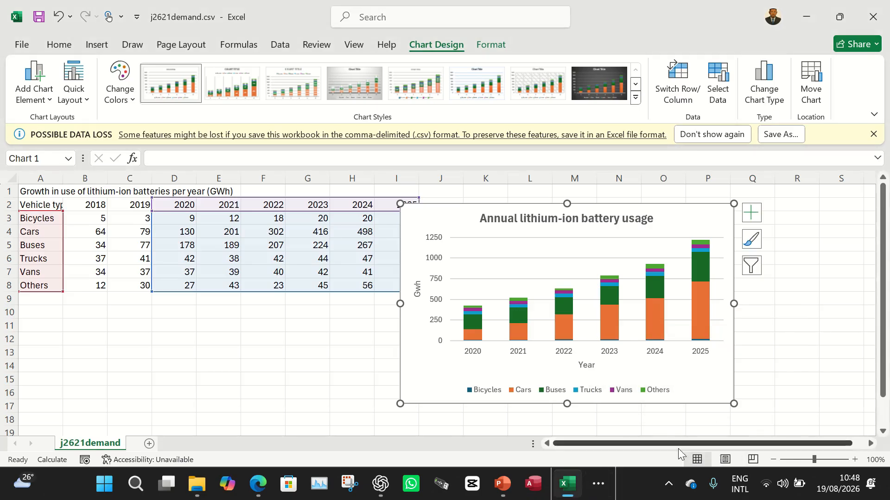
pyautogui.click(598, 489)
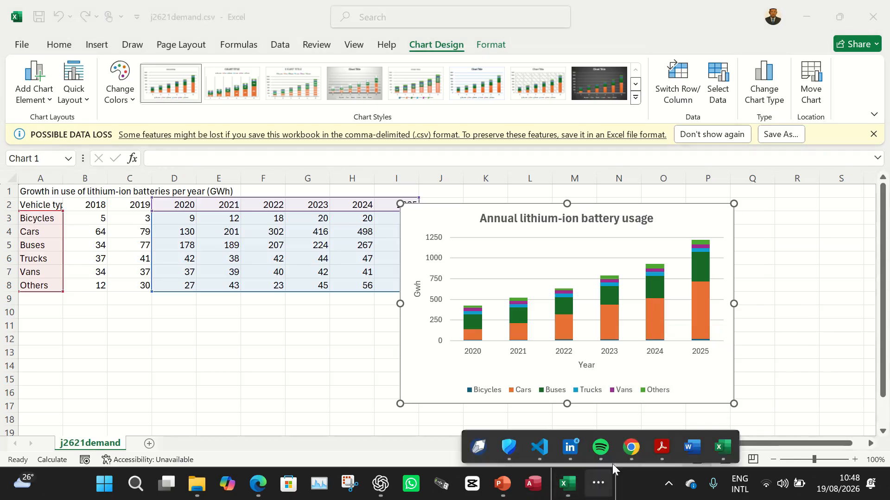
pyautogui.click(662, 443)
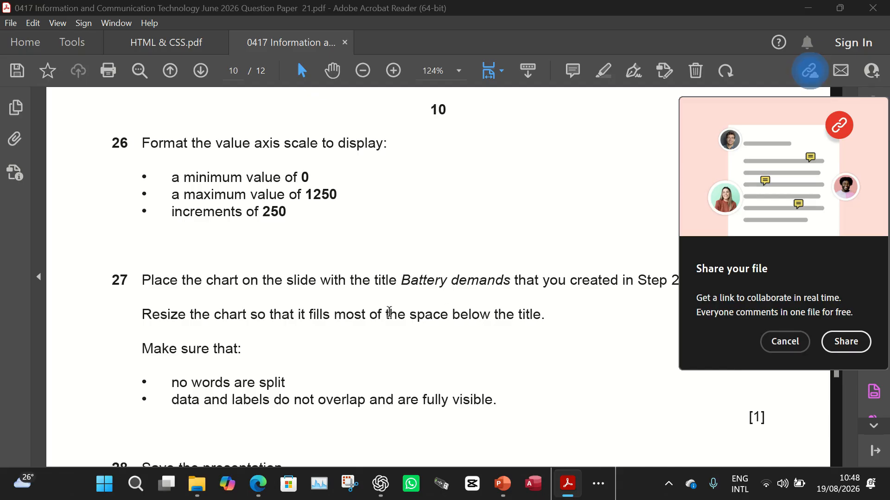
pyautogui.click(785, 343)
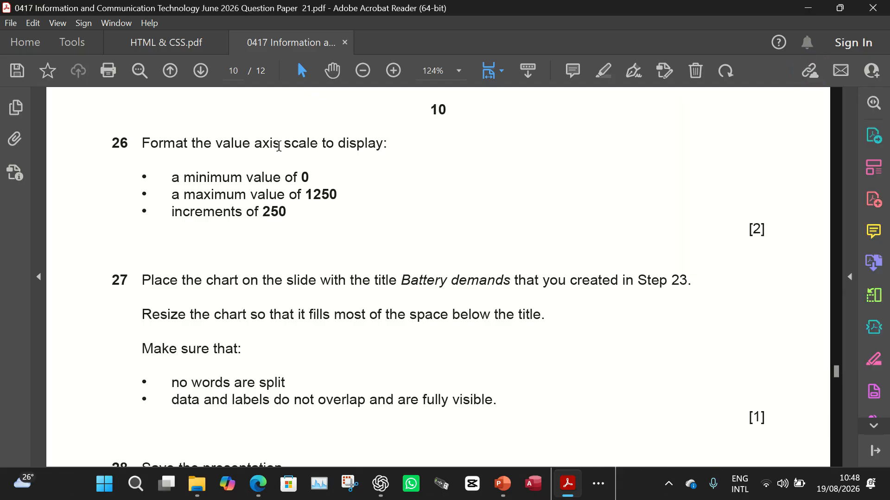
pyautogui.click(604, 71)
pyautogui.moveTo(288, 212); pyautogui.dragTo(145, 151)
# Review the chart requirements of questions 23 to 26 and read the chart placement instructions of question 27
pyautogui.scroll(-4, 264, 222)
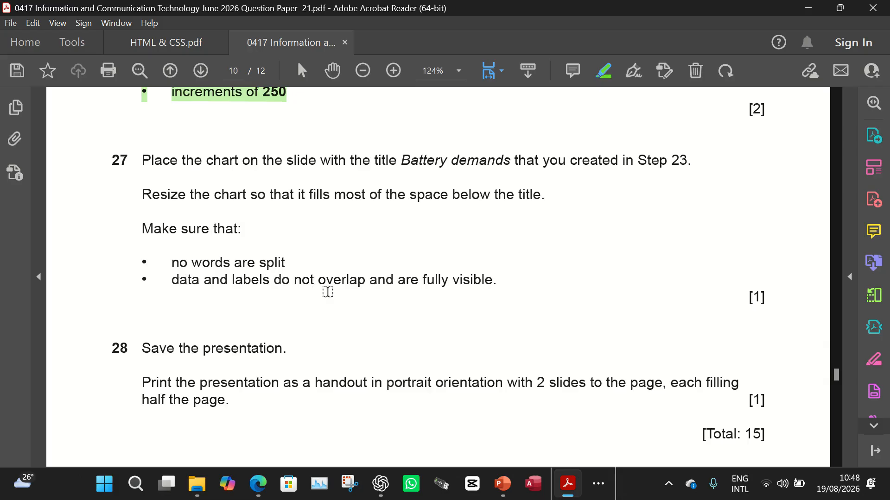
pyautogui.scroll(5, 327, 292)
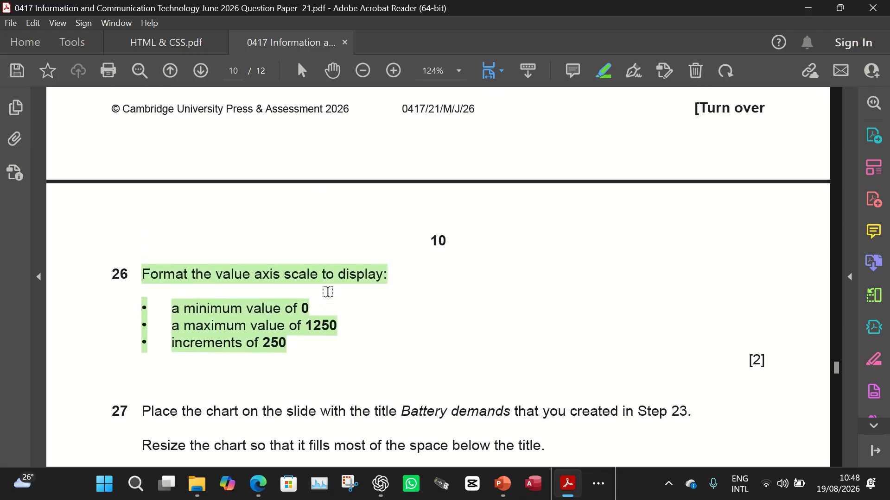
pyautogui.scroll(5, 328, 292)
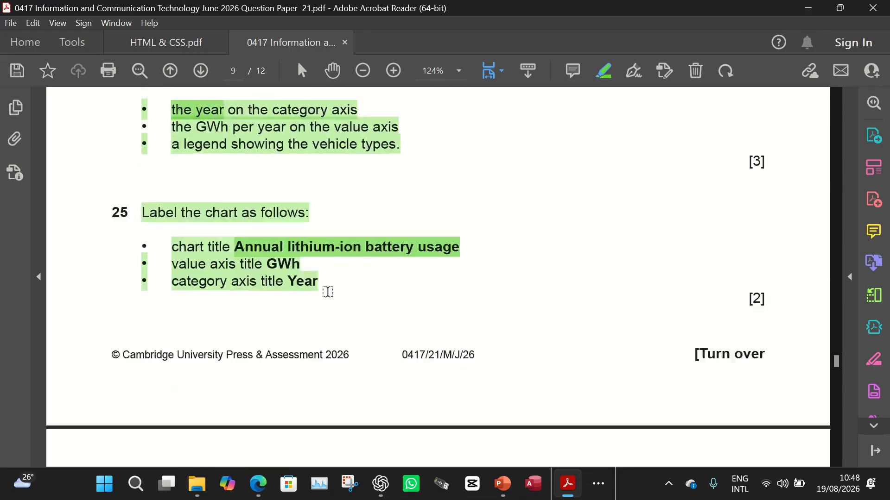
pyautogui.scroll(2, 328, 292)
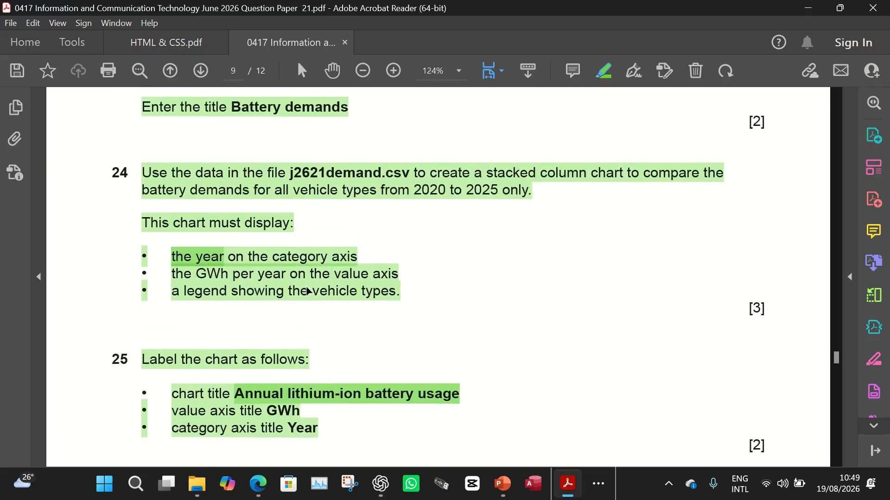
pyautogui.scroll(1, 306, 291)
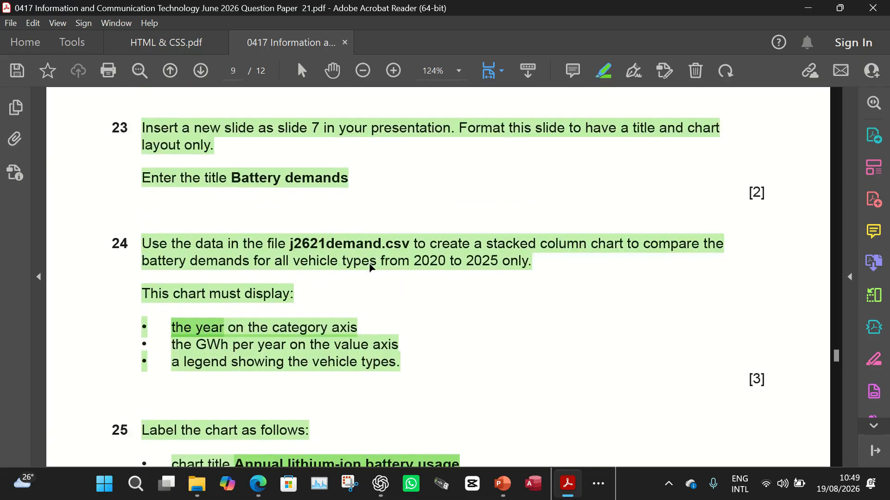
pyautogui.scroll(-1, 371, 268)
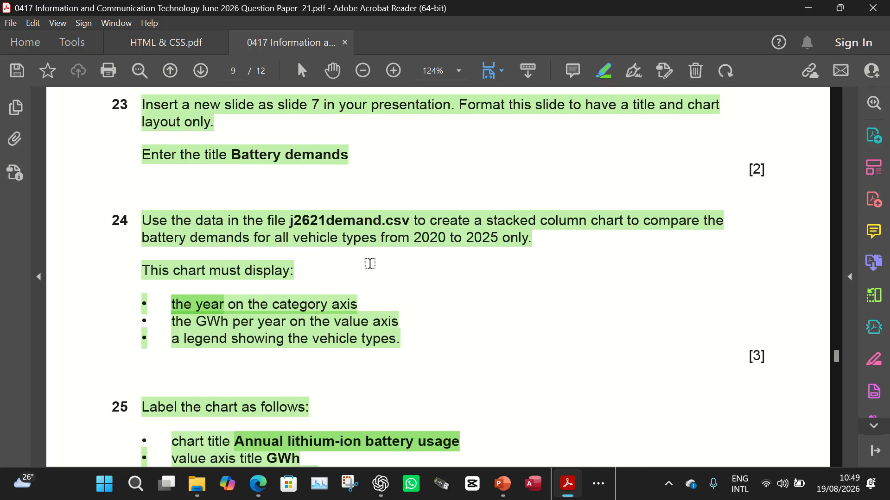
pyautogui.scroll(-10, 369, 263)
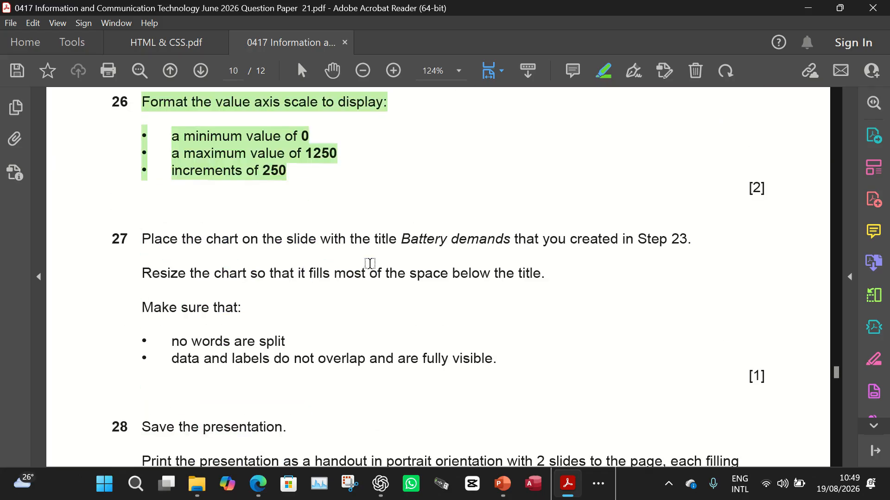
# Copy the battery usage chart from the j2621demand.csv workbook and paste it below the title on slide 7 of Presentation2 in PowerPoint
pyautogui.click(599, 491)
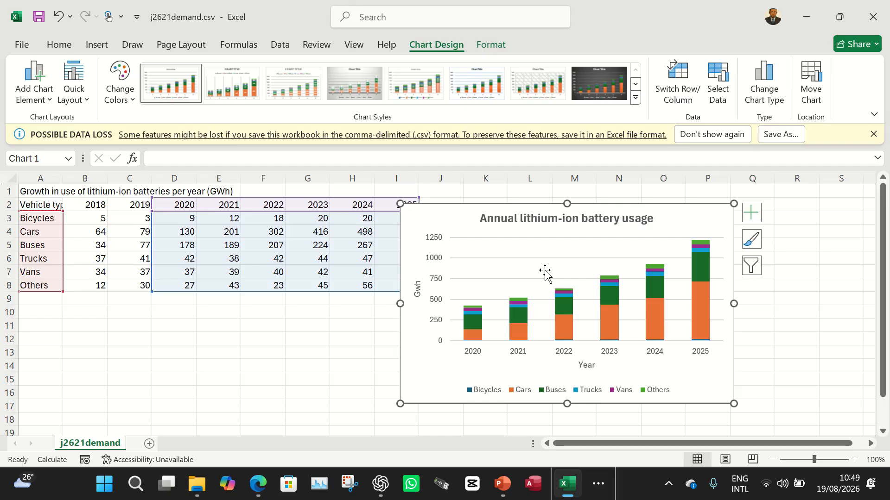
pyautogui.rightClick(445, 221)
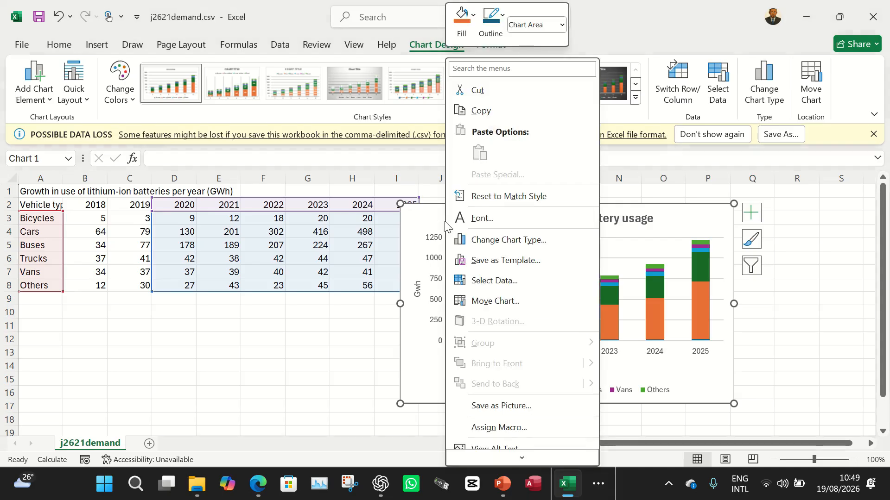
pyautogui.click(482, 111)
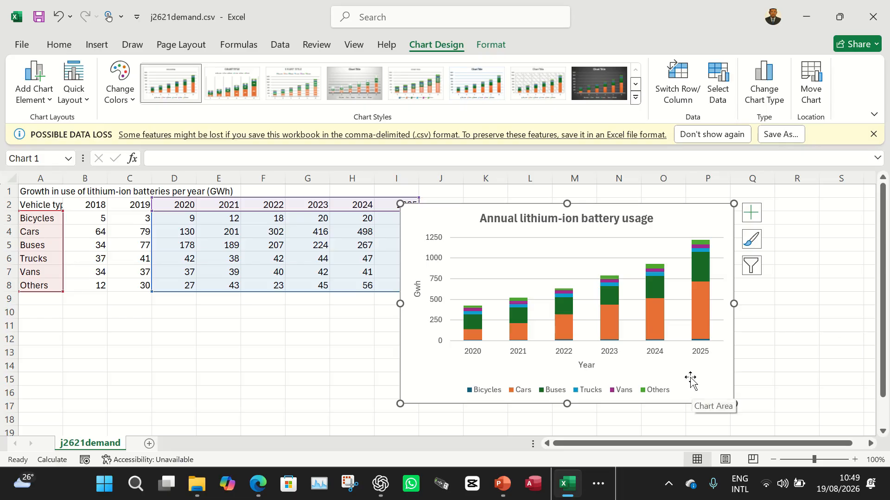
pyautogui.rightClick(440, 212)
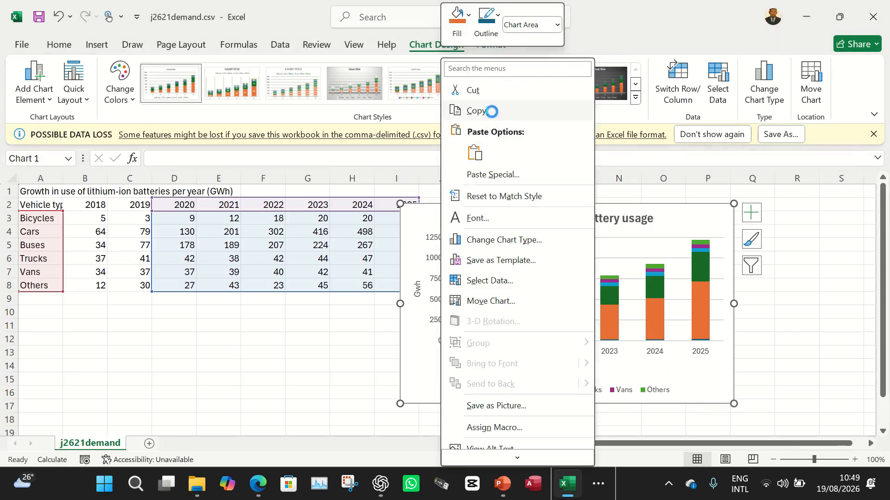
pyautogui.click(468, 109)
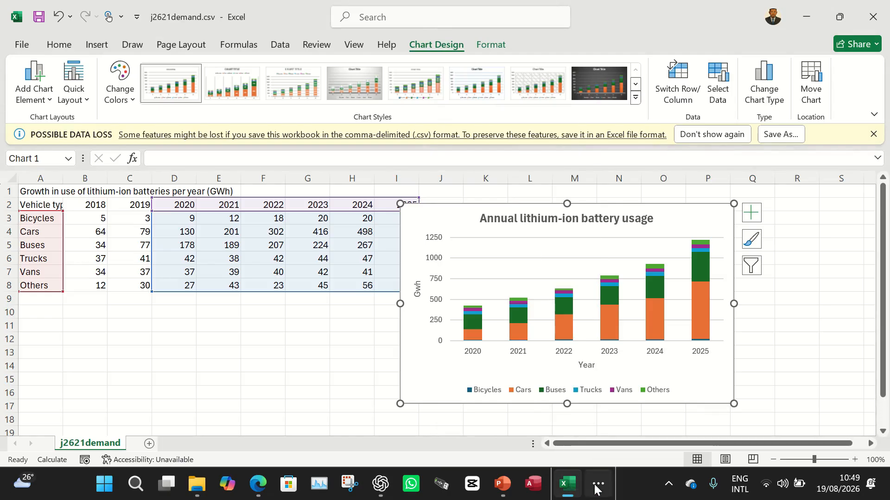
pyautogui.click(504, 489)
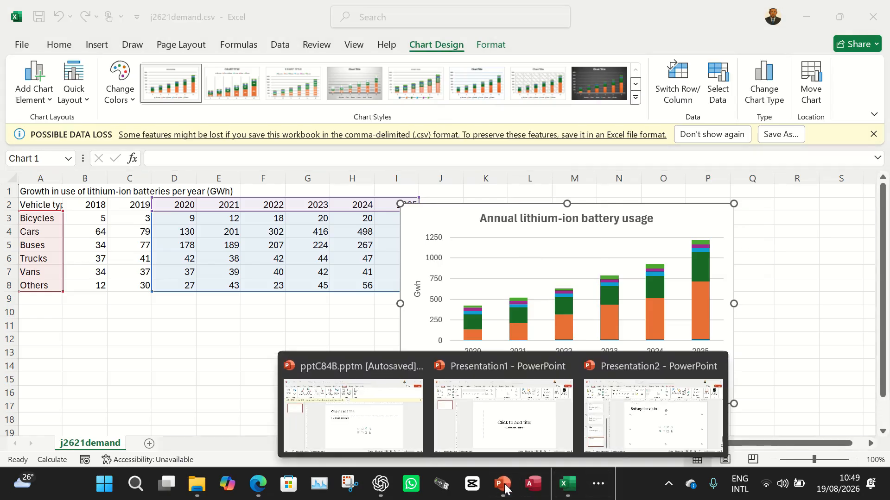
pyautogui.click(631, 433)
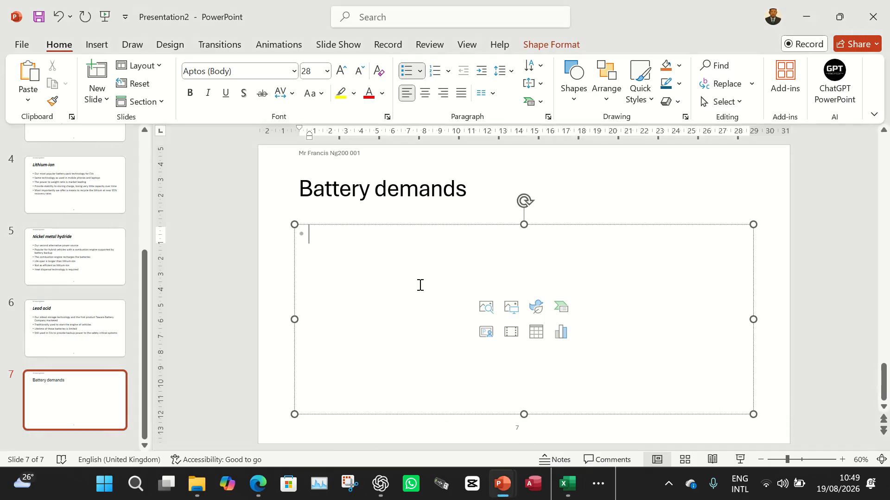
pyautogui.hotkey('ctrl', 'v')
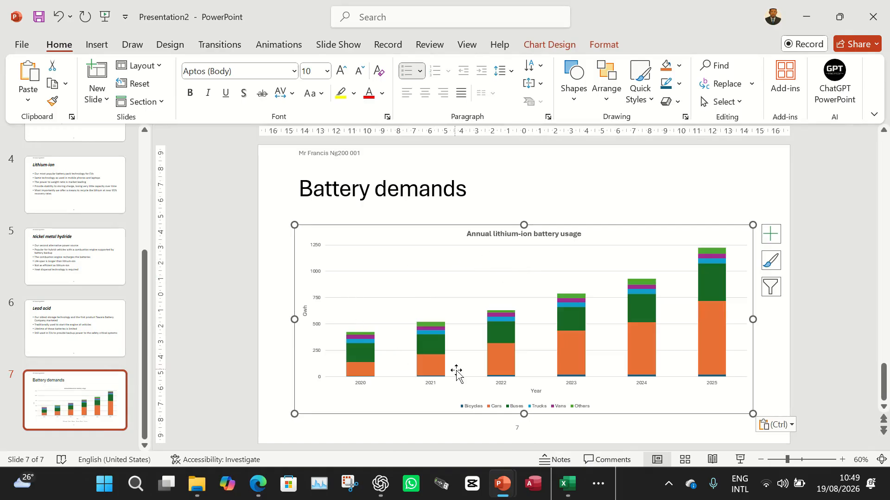
# Enlarge the pasted chart slightly by extending its upper edge towards the Battery demands title
pyautogui.click(762, 378)
pyautogui.click(552, 246)
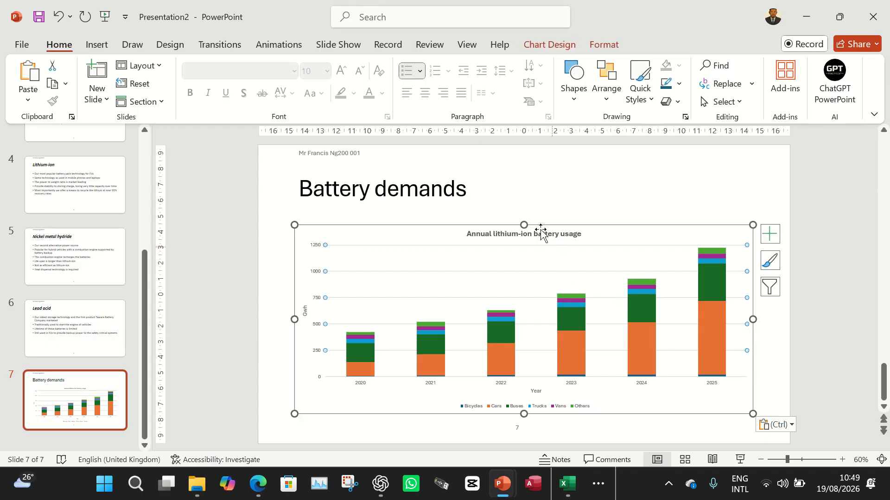
pyautogui.moveTo(524, 224); pyautogui.dragTo(523, 218)
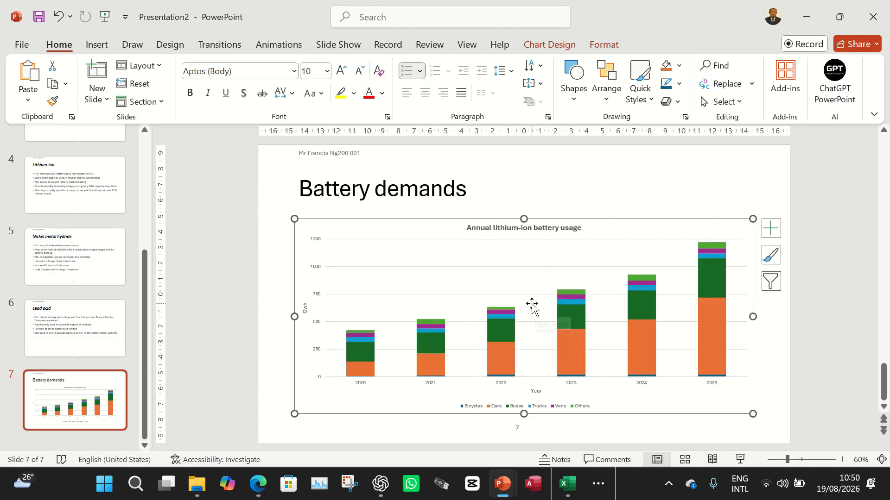
# Highlight question 27 in the question paper, read the saving and printing instructions of question 28 and return to Presentation2
pyautogui.click(600, 486)
pyautogui.click(663, 441)
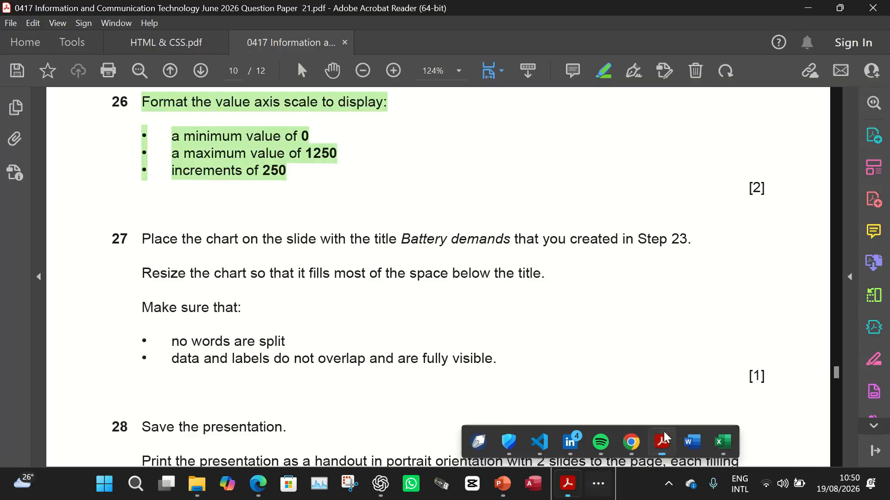
pyautogui.moveTo(133, 235); pyautogui.dragTo(500, 369)
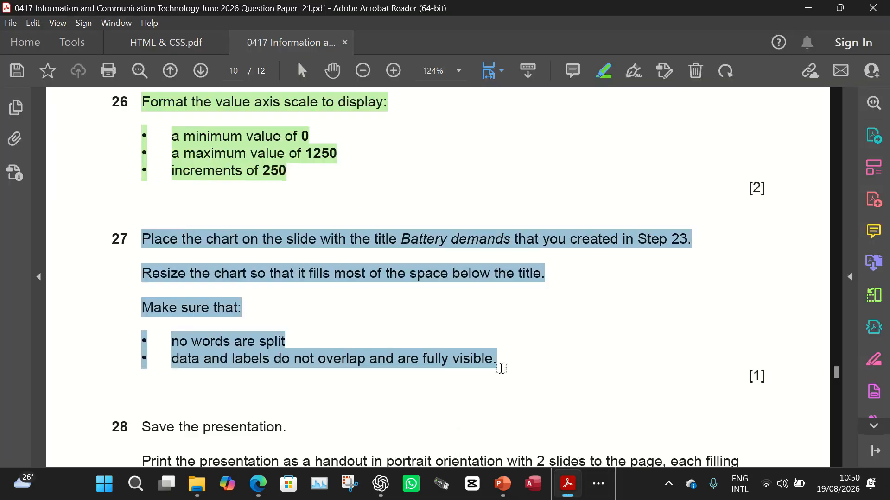
pyautogui.scroll(-3, 343, 350)
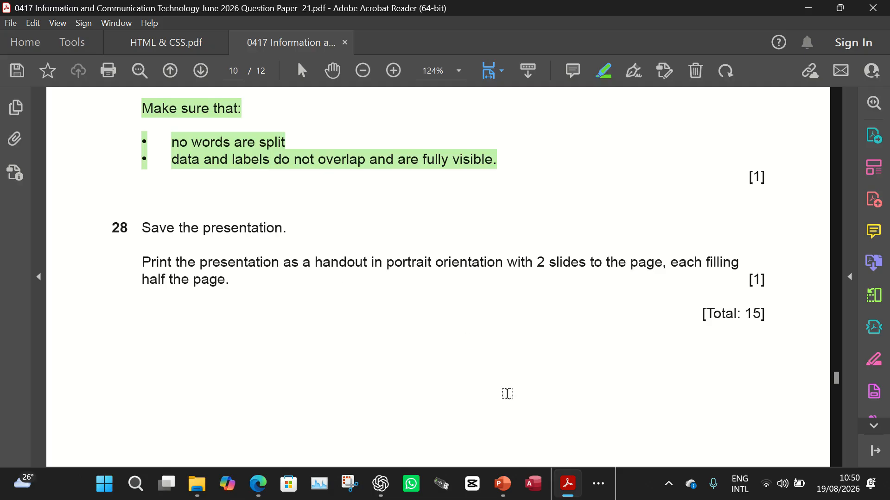
pyautogui.click(510, 490)
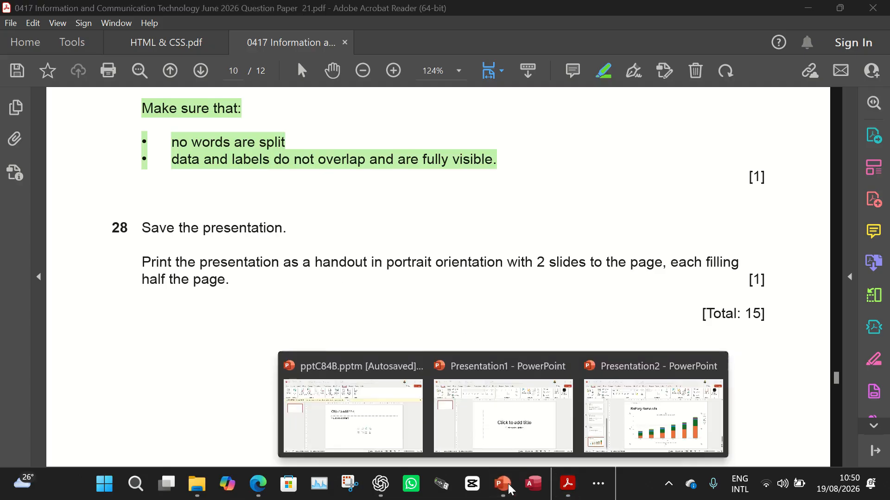
pyautogui.click(649, 389)
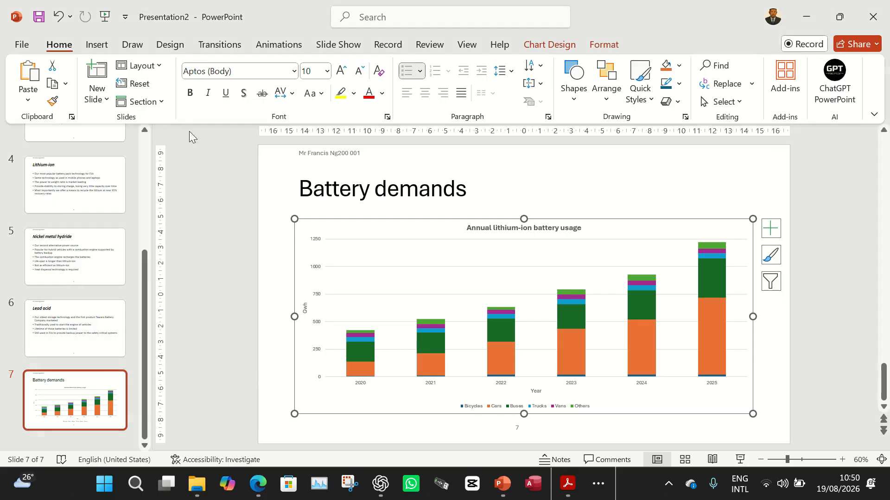
# Save the presentation as Tawara Battery Company.pptx in the June 2026 folder inside Document work area in Downloads
pyautogui.click(22, 44)
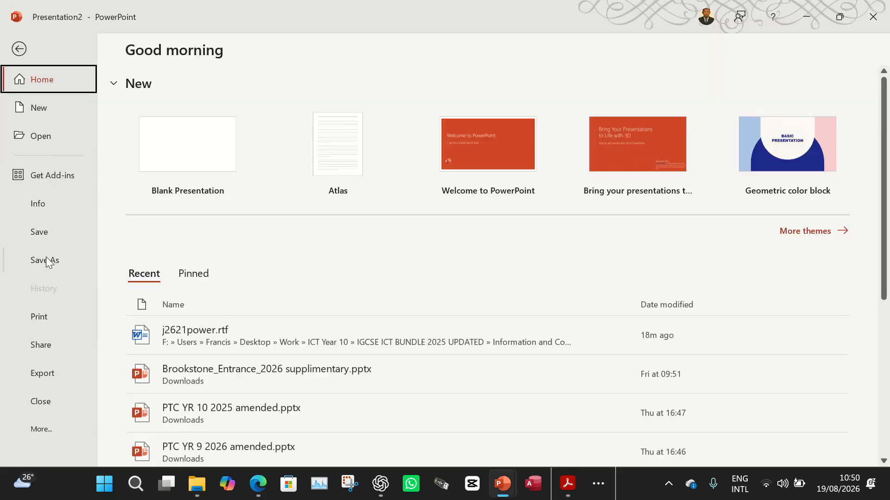
pyautogui.click(46, 257)
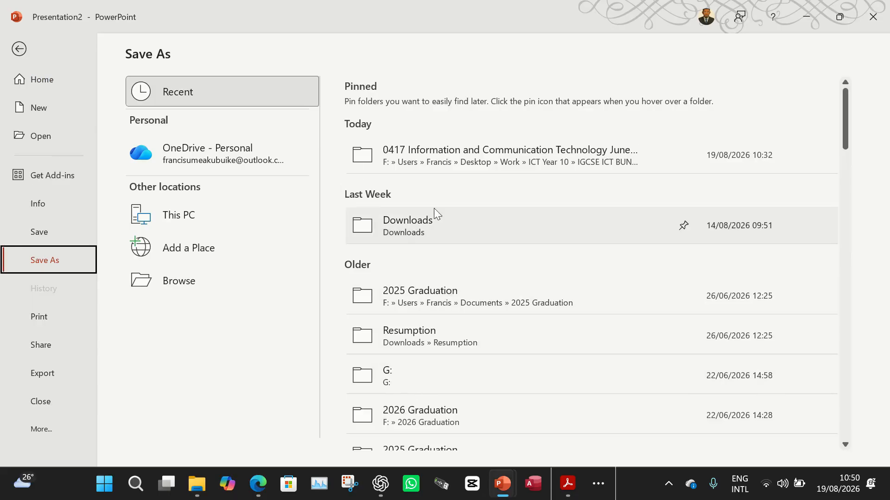
pyautogui.scroll(-3, 452, 227)
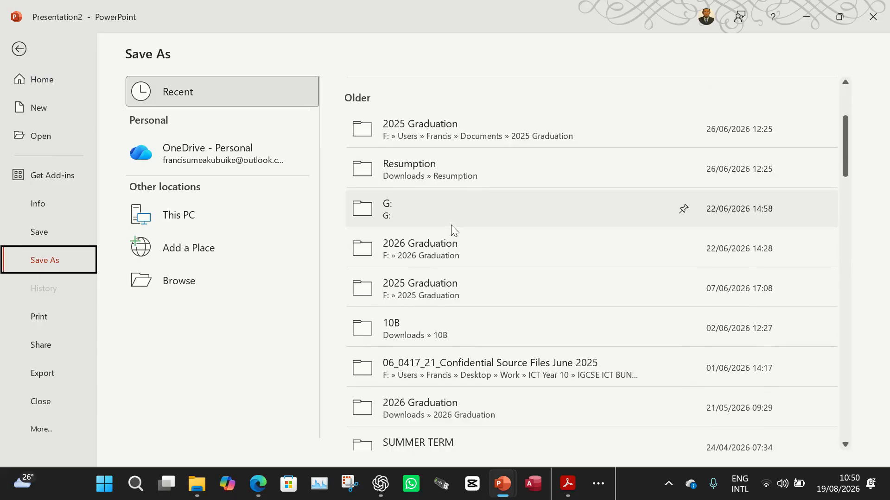
pyautogui.scroll(-2, 452, 227)
pyautogui.scroll(4, 452, 230)
pyautogui.click(442, 158)
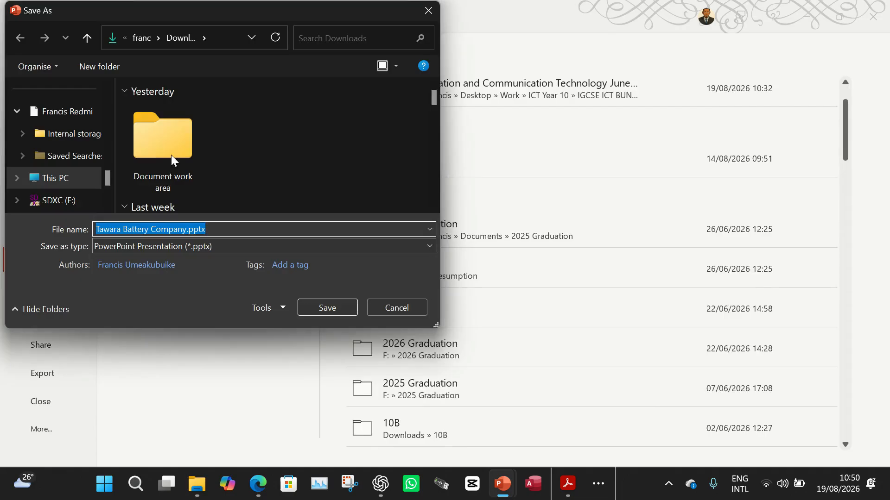
pyautogui.click(171, 140)
pyautogui.doubleClick(168, 154)
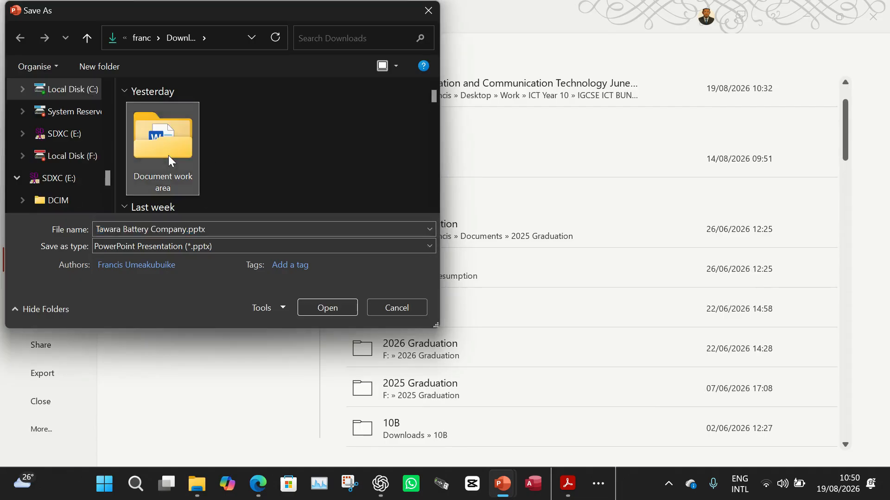
pyautogui.doubleClick(171, 131)
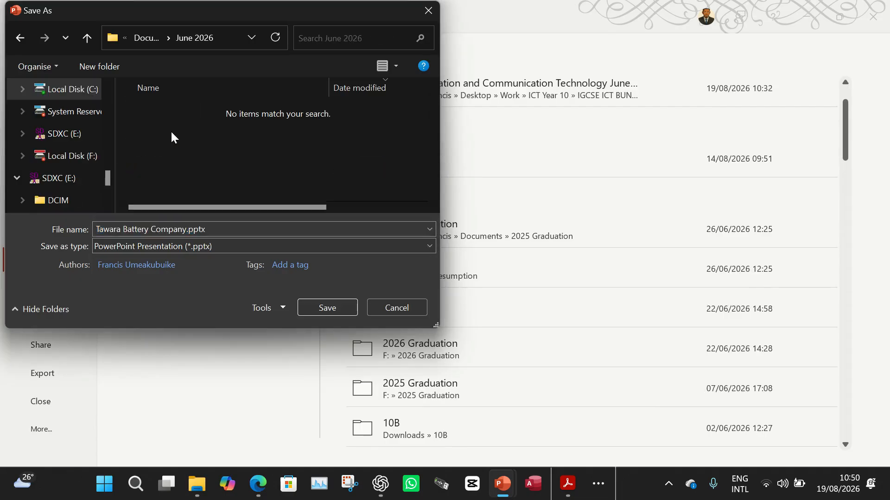
pyautogui.click(304, 307)
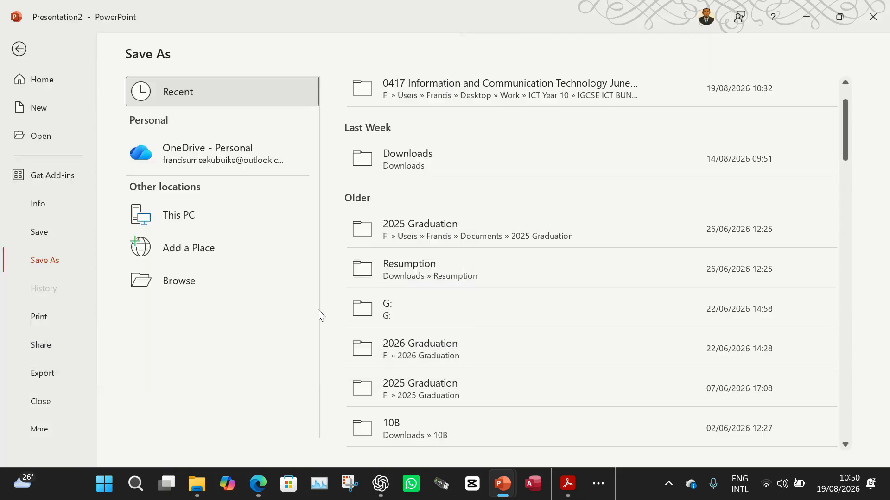